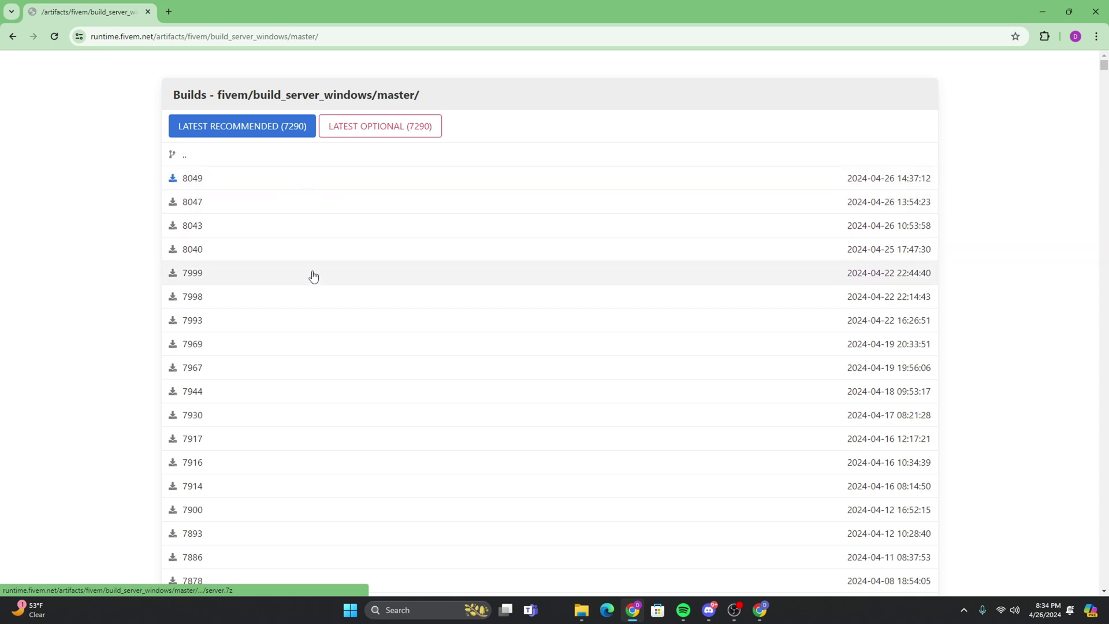
# Download the latest recommended server build (7290) as server.7z into Downloads, open the archive and close the browser
pyautogui.click(232, 131)
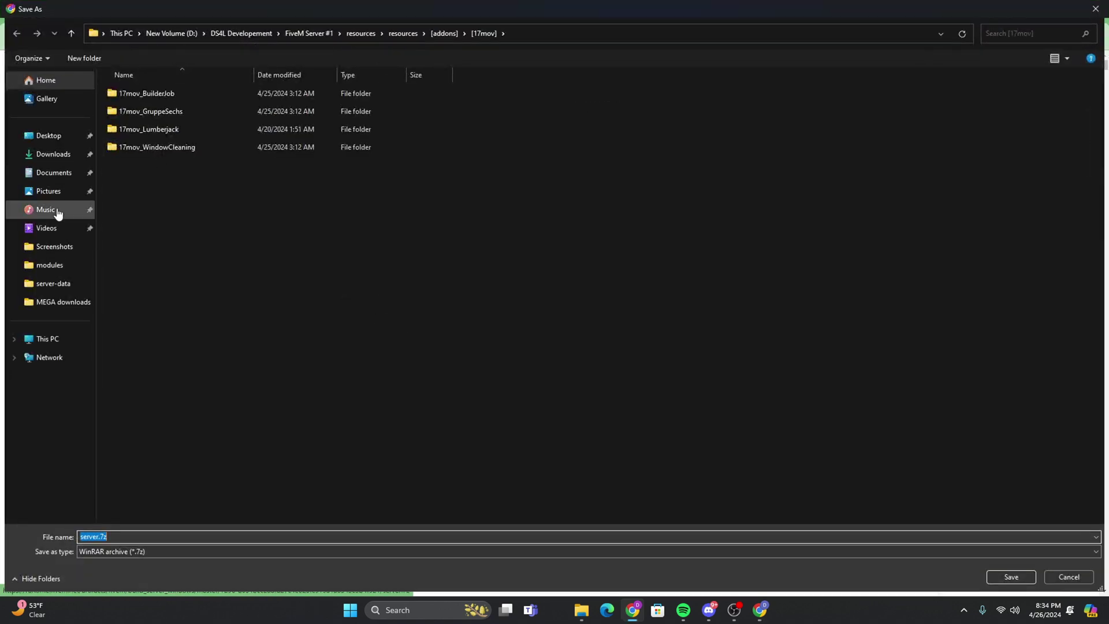
pyautogui.click(48, 155)
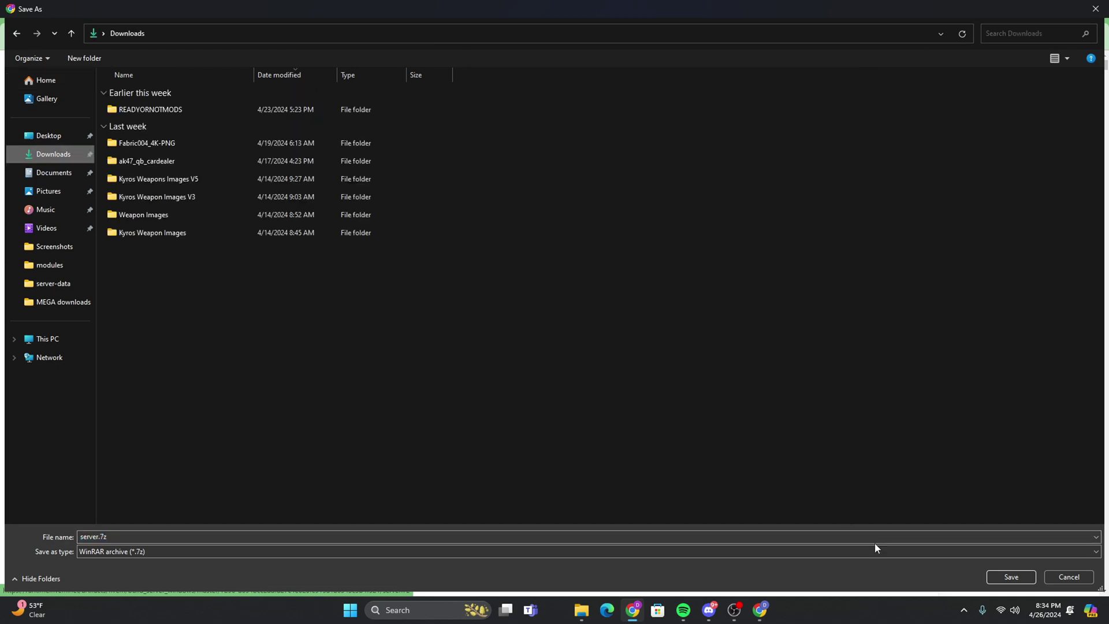
pyautogui.click(1013, 577)
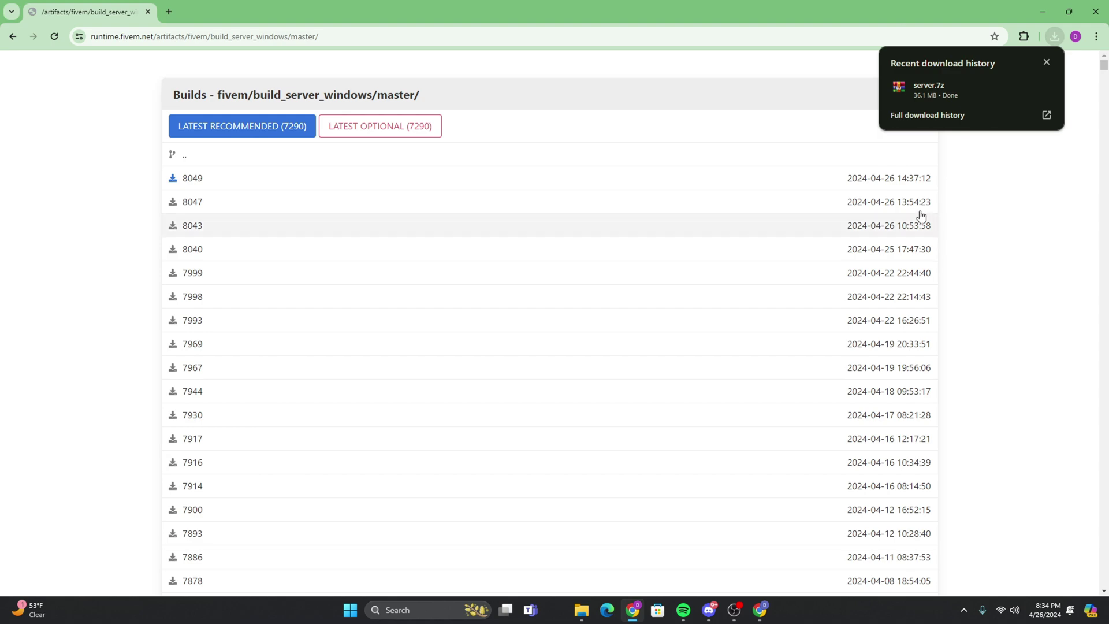
pyautogui.click(920, 94)
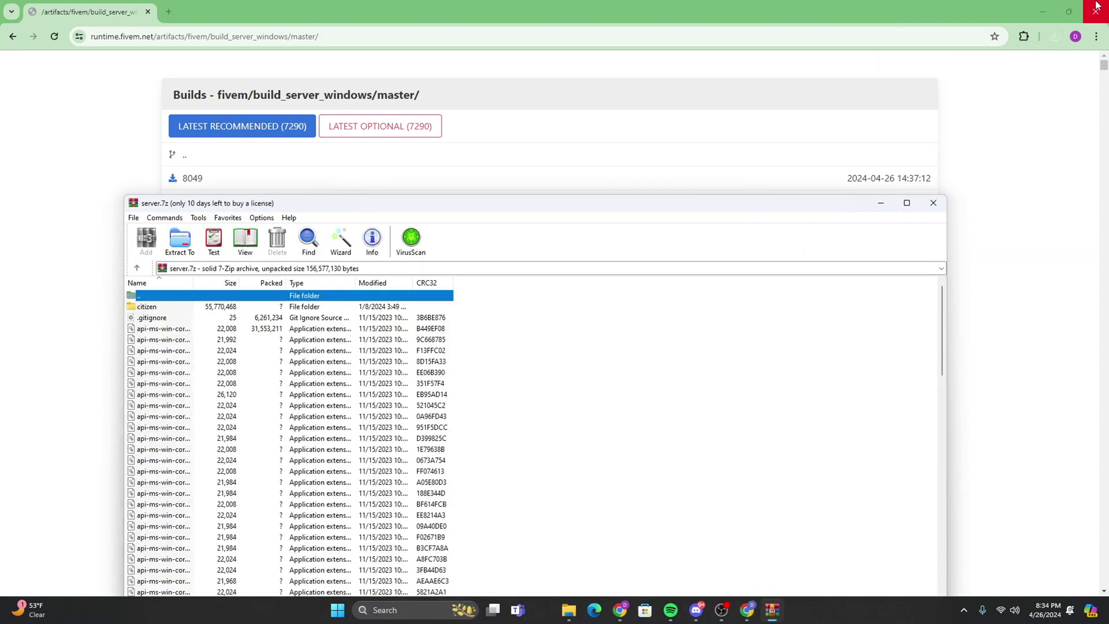
pyautogui.click(1095, 12)
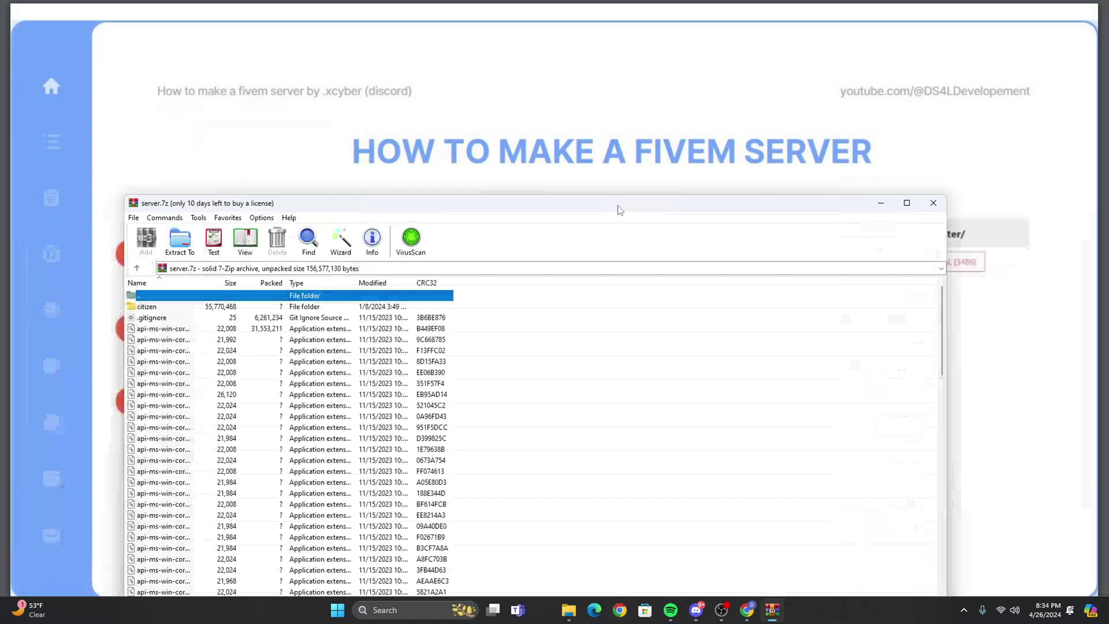
pyautogui.moveTo(619, 203); pyautogui.dragTo(768, 117)
pyautogui.moveTo(433, 117); pyautogui.dragTo(403, 87)
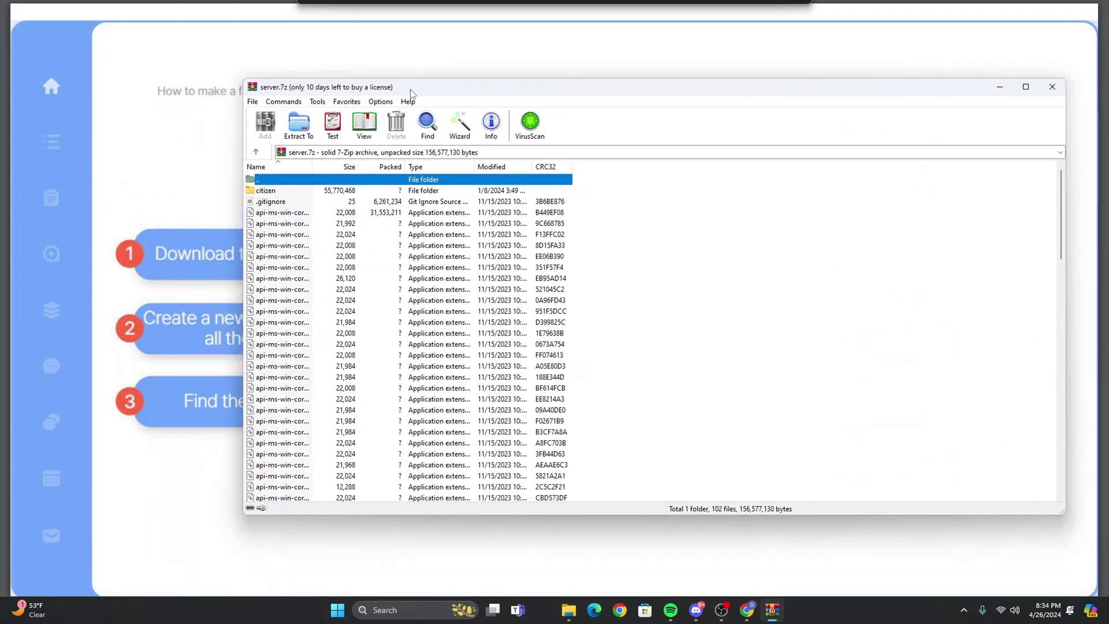
pyautogui.scroll(-9, 575, 325)
pyautogui.scroll(9, 611, 346)
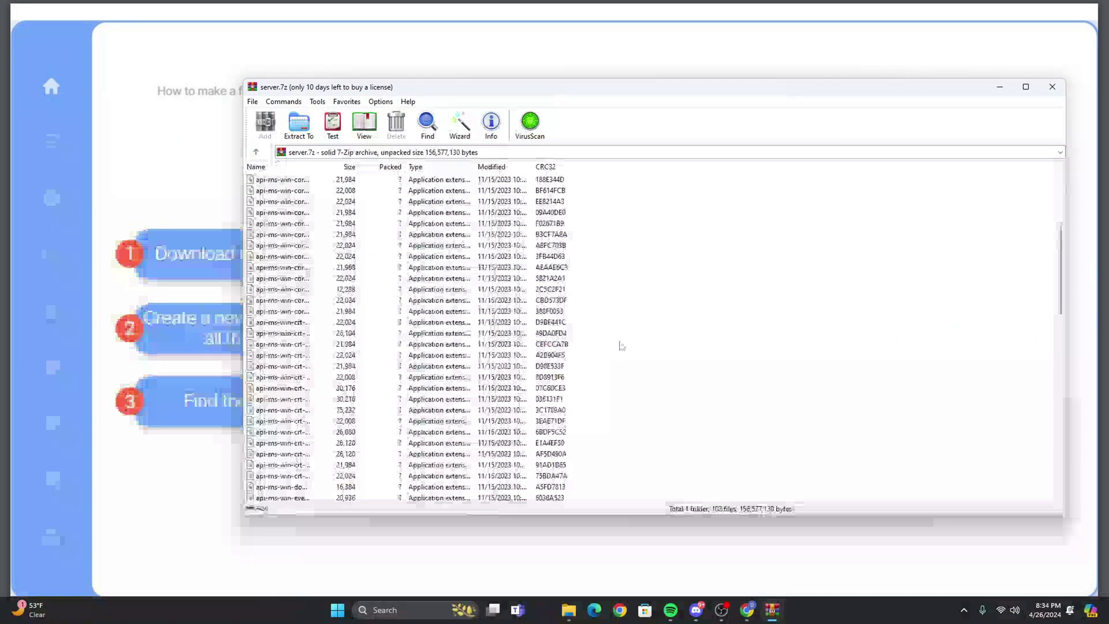
pyautogui.moveTo(434, 91); pyautogui.dragTo(469, 482)
pyautogui.moveTo(548, 479); pyautogui.dragTo(606, 132)
pyautogui.moveTo(772, 445); pyautogui.dragTo(674, 378)
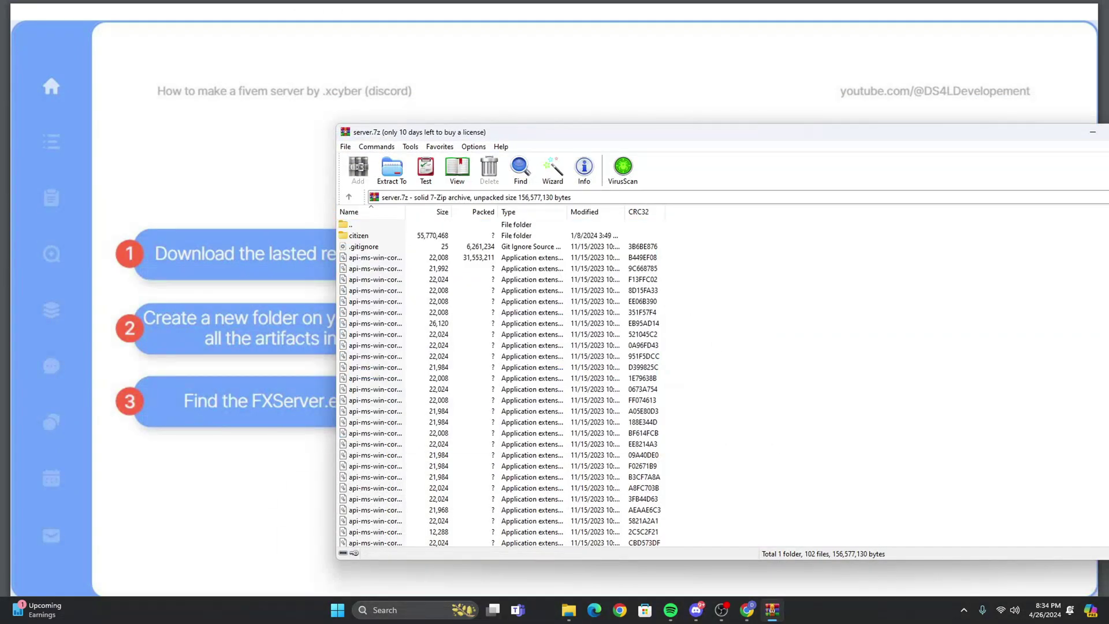
# Open the TUTORIAL ESX SERVER folder inside YOUTUBE on New Volume (D:) in File Explorer
pyautogui.press('super+e')
pyautogui.moveTo(411, 136); pyautogui.dragTo(350, 92)
pyautogui.doubleClick(312, 196)
pyautogui.click(806, 347)
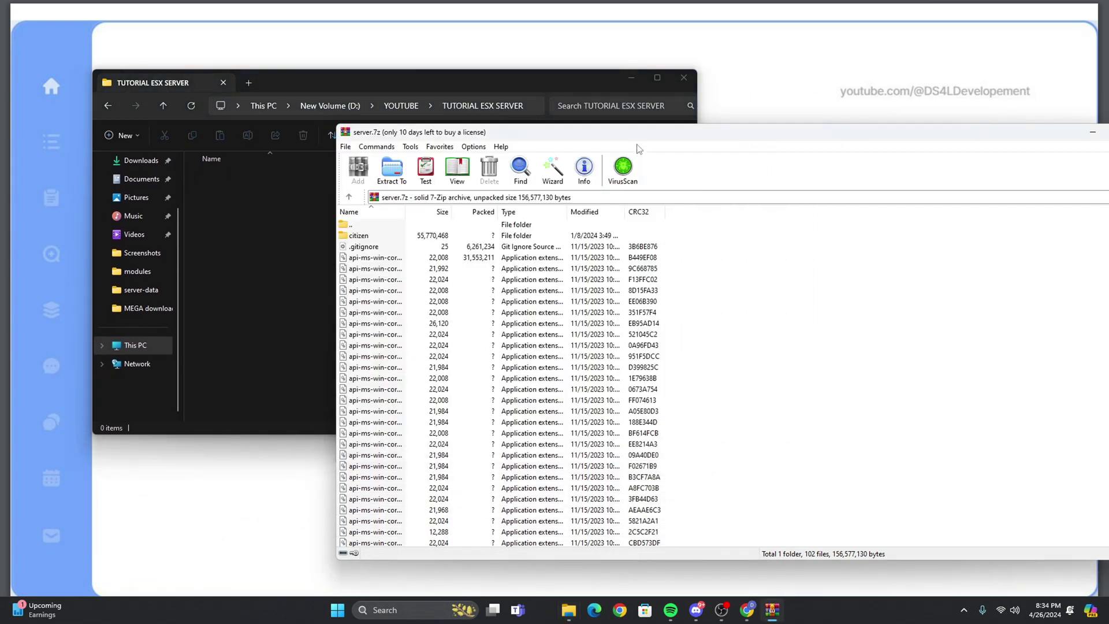
# Extract the entire contents of server.7z into the TUTORIAL ESX SERVER folder and close the archive
pyautogui.moveTo(638, 138); pyautogui.dragTo(664, 47)
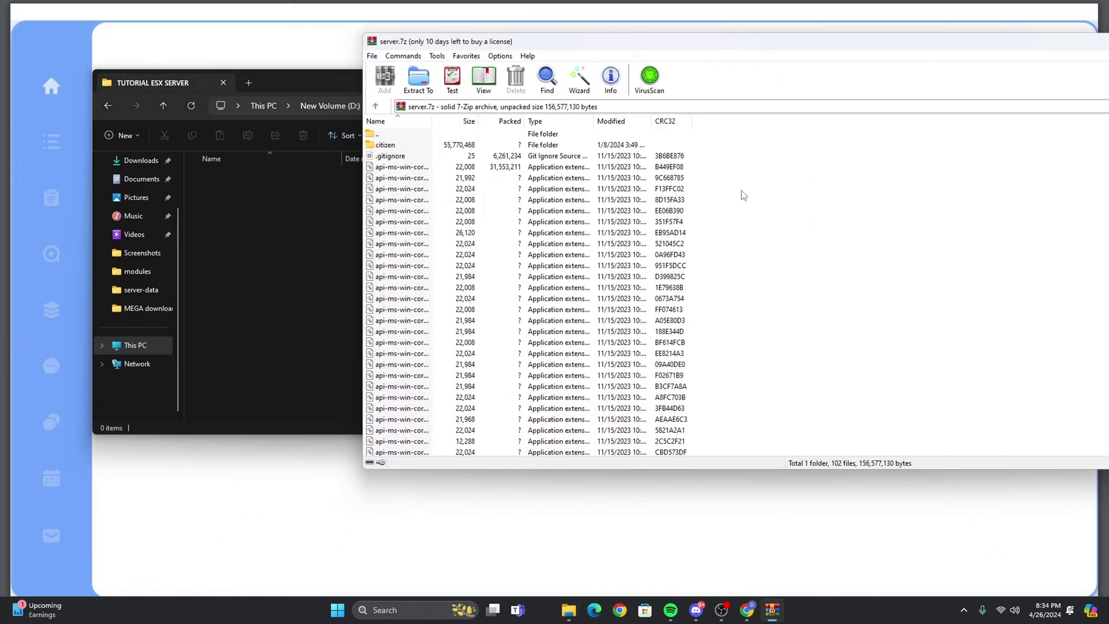
pyautogui.hotkey('ctrl', 'a')
pyautogui.moveTo(235, 240); pyautogui.dragTo(235, 239)
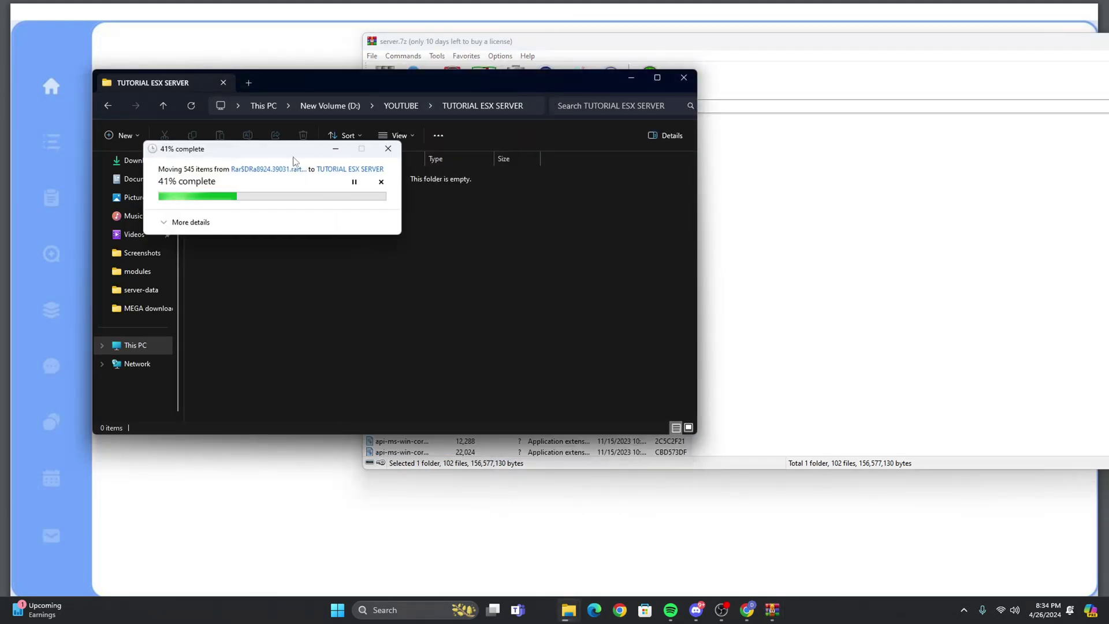
pyautogui.click(768, 66)
pyautogui.doubleClick(765, 46)
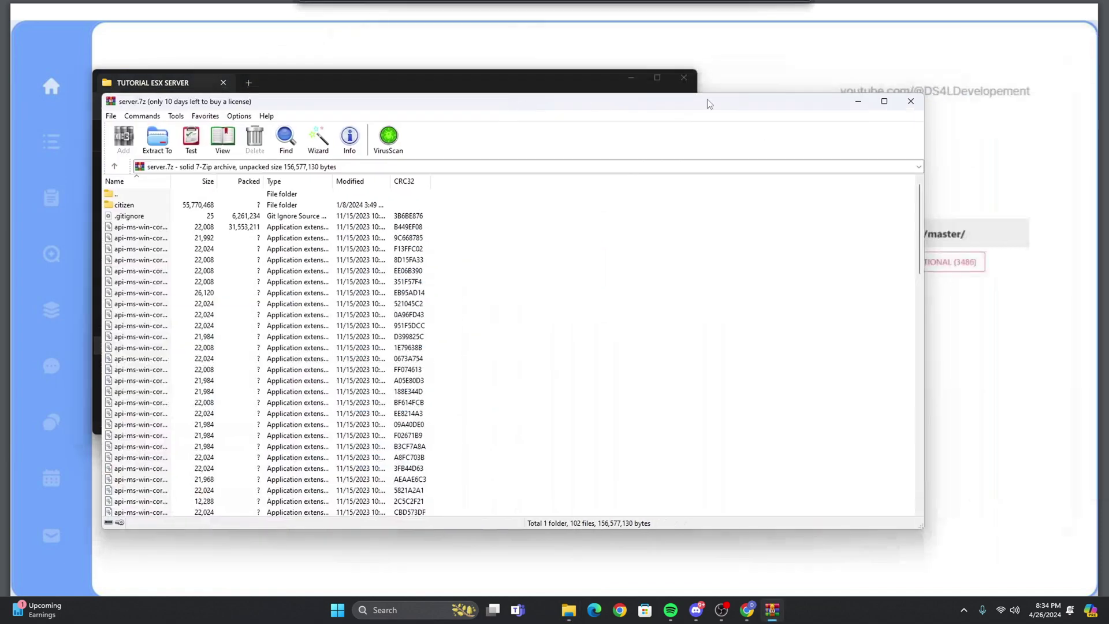
pyautogui.click(905, 109)
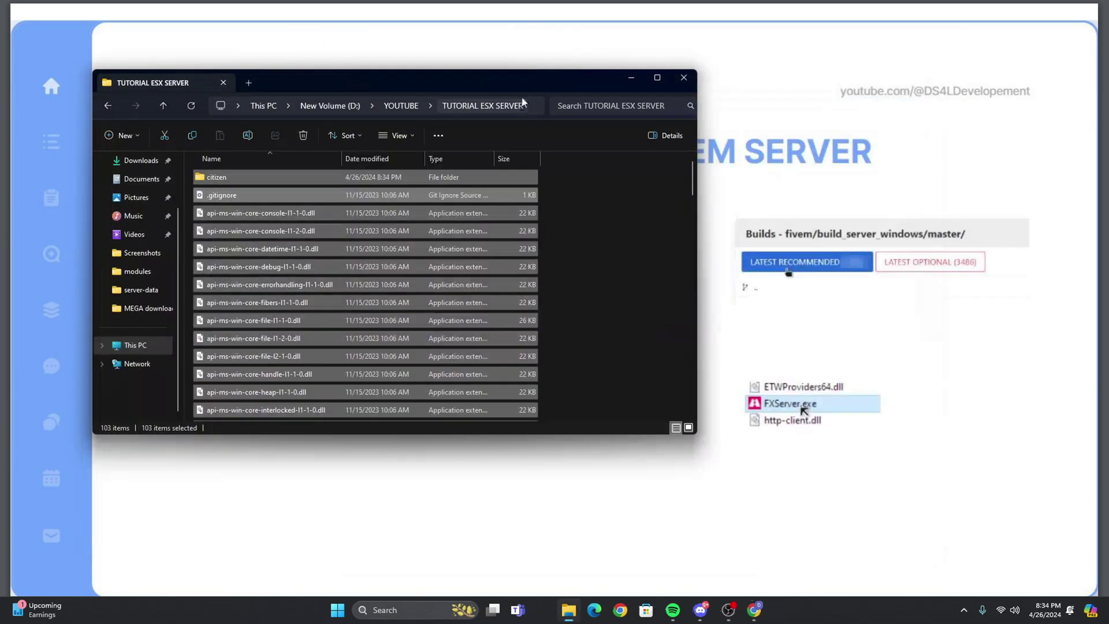
# Find FXServer.exe among the extracted files in the TUTORIAL ESX SERVER folder and run it
pyautogui.moveTo(566, 78); pyautogui.dragTo(641, 469)
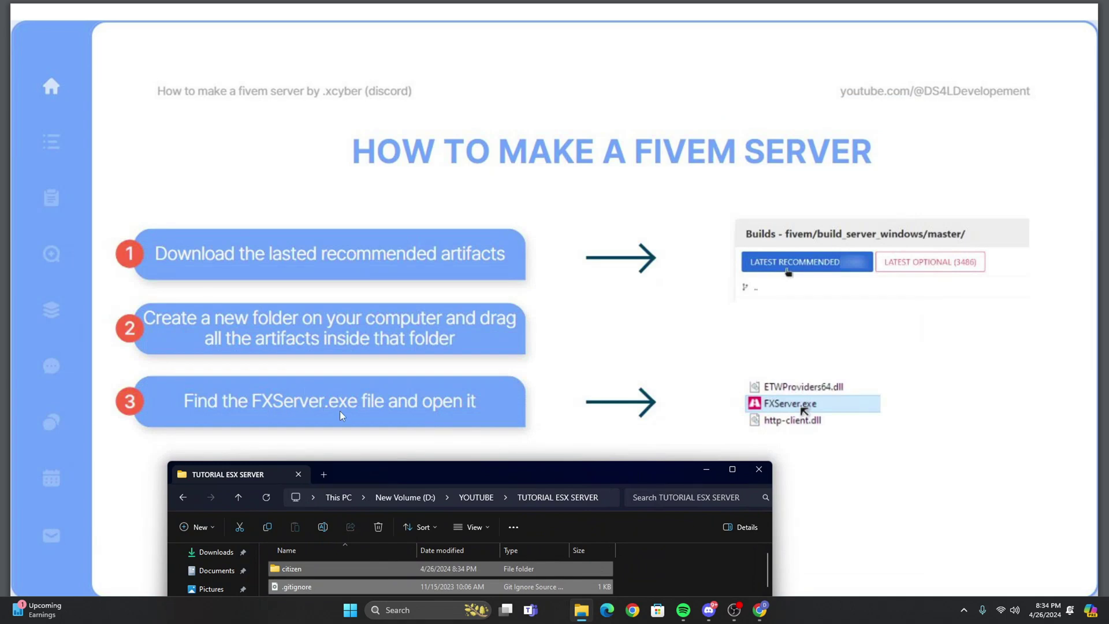
pyautogui.moveTo(624, 478); pyautogui.dragTo(724, 120)
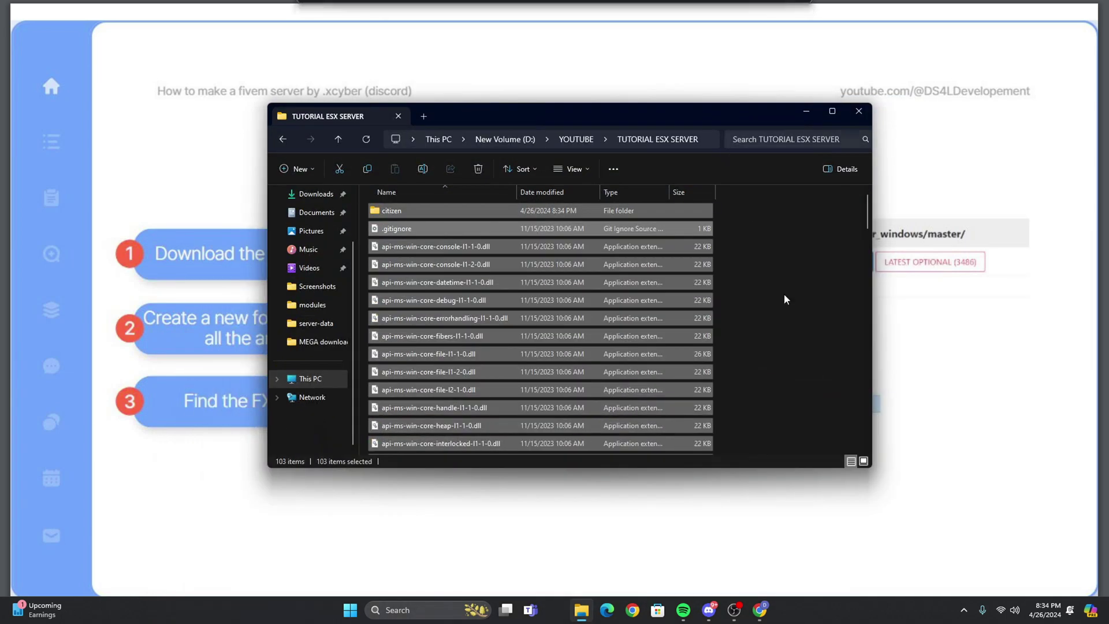
pyautogui.scroll(-5, 639, 355)
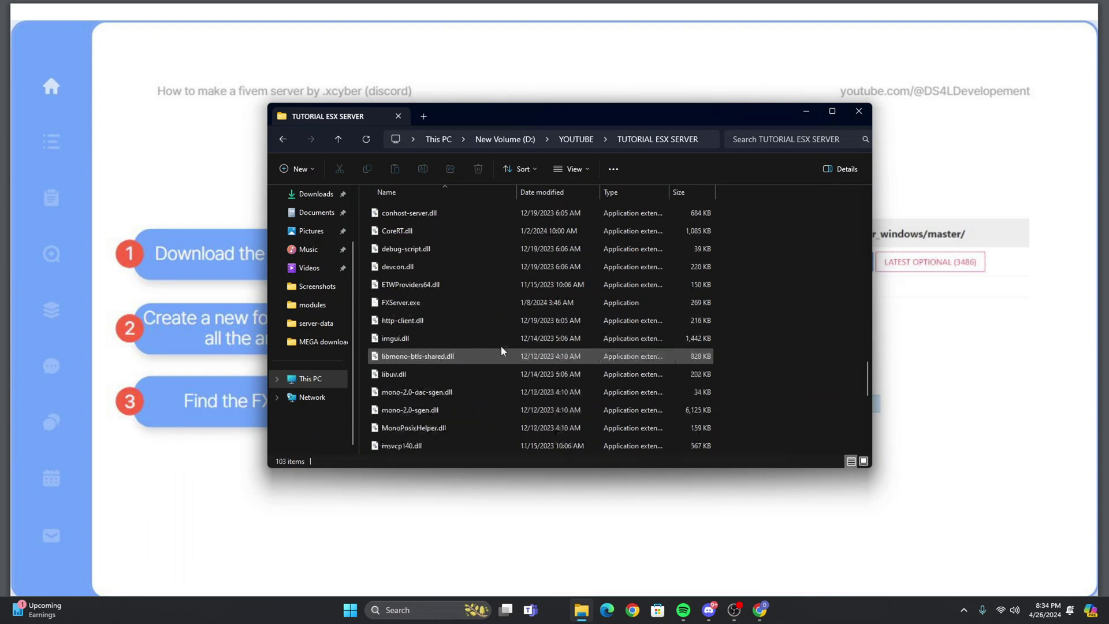
pyautogui.scroll(-6, 633, 356)
pyautogui.click(401, 297)
pyautogui.doubleClick(395, 301)
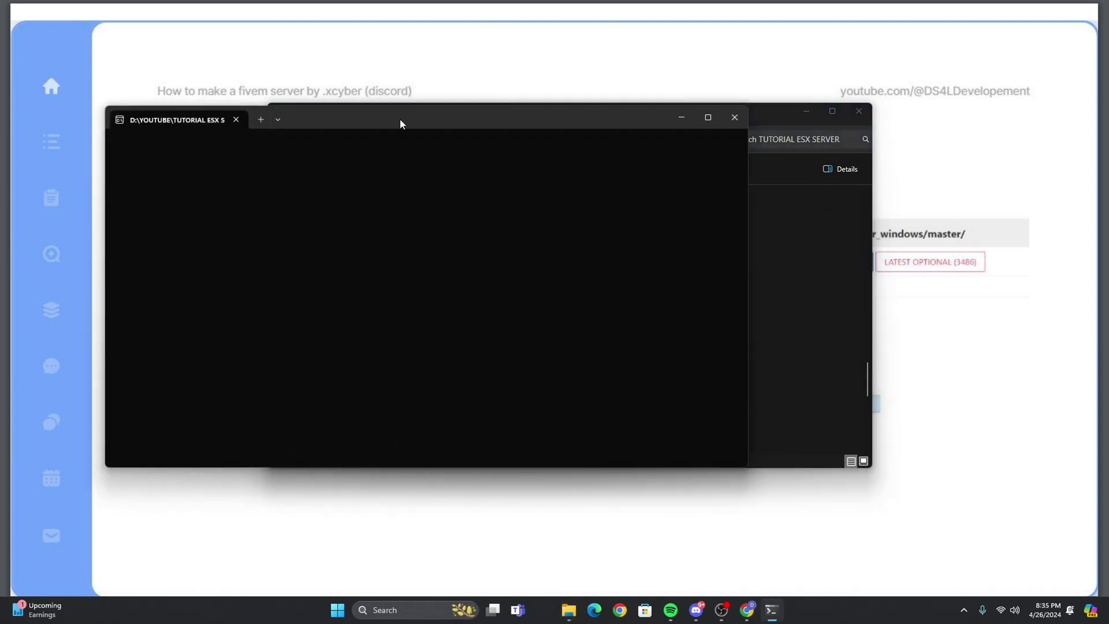
# Minimize the folder window and allow FXServer access to public and private networks
pyautogui.moveTo(400, 121); pyautogui.dragTo(390, 95)
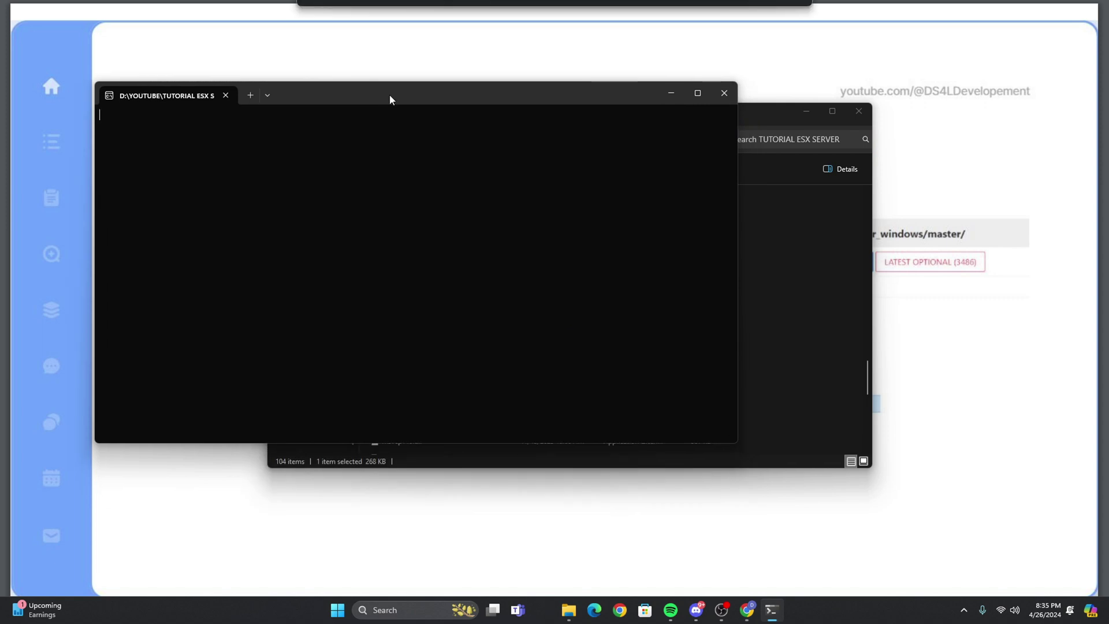
pyautogui.click(781, 219)
pyautogui.click(807, 110)
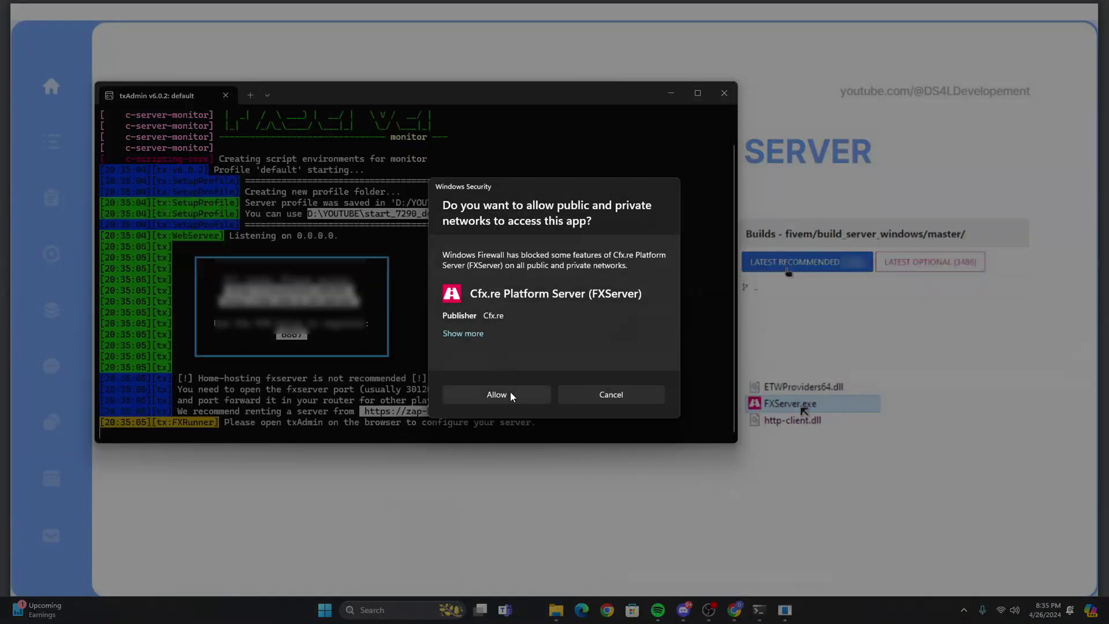
pyautogui.click(510, 394)
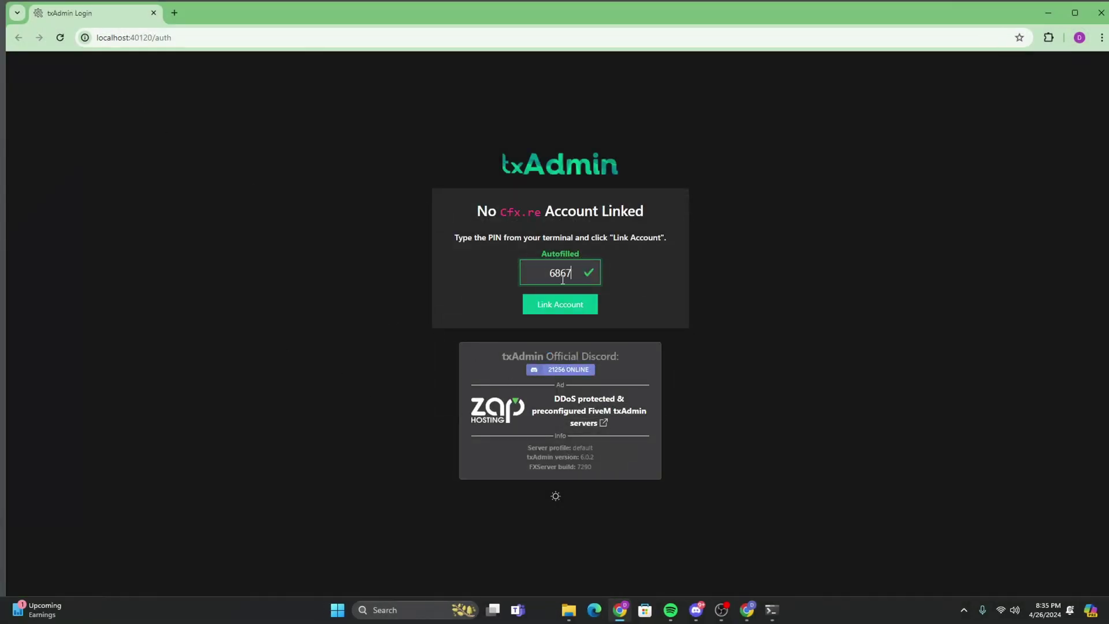
# Check the autofilled PIN against the server terminal, link the Cfx.re account and authorize txAdmin
pyautogui.click(771, 609)
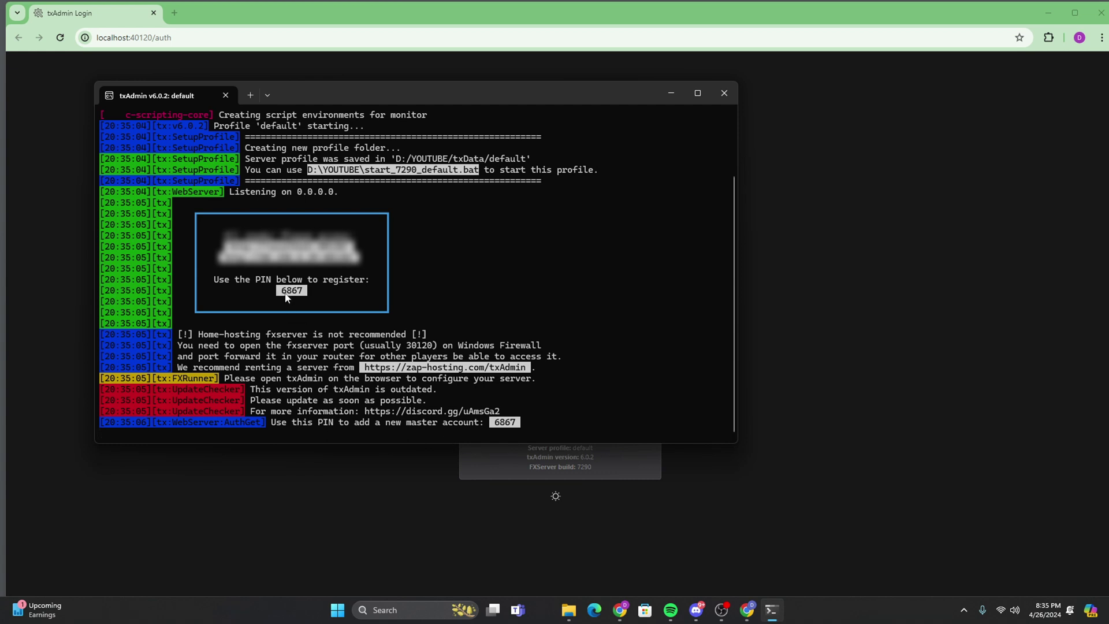
pyautogui.hotkey('alt', 'Tab')
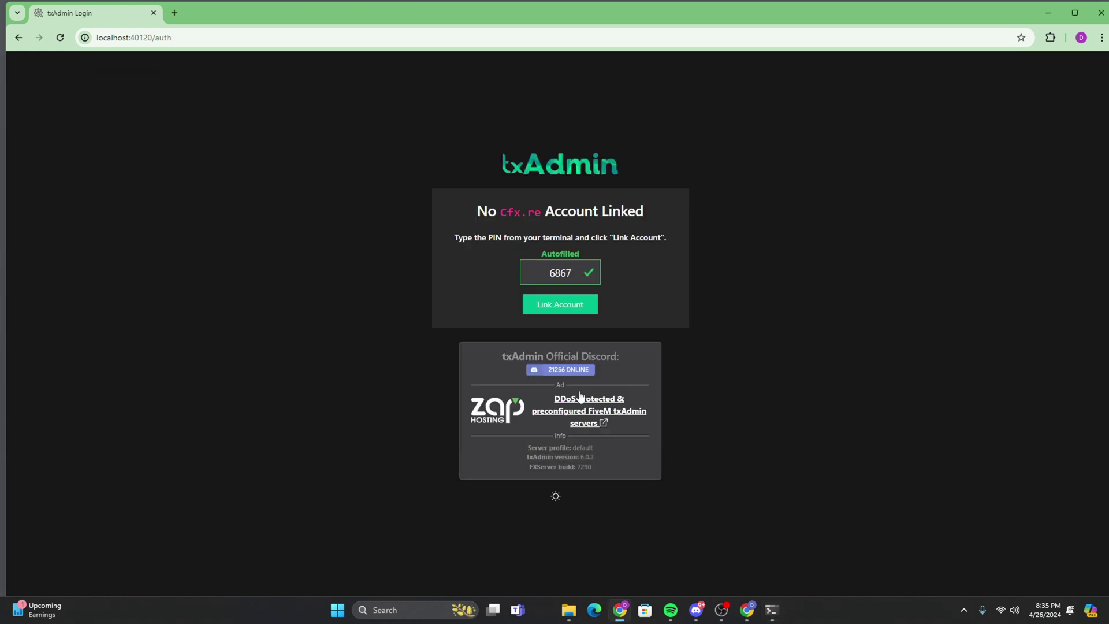
pyautogui.click(566, 312)
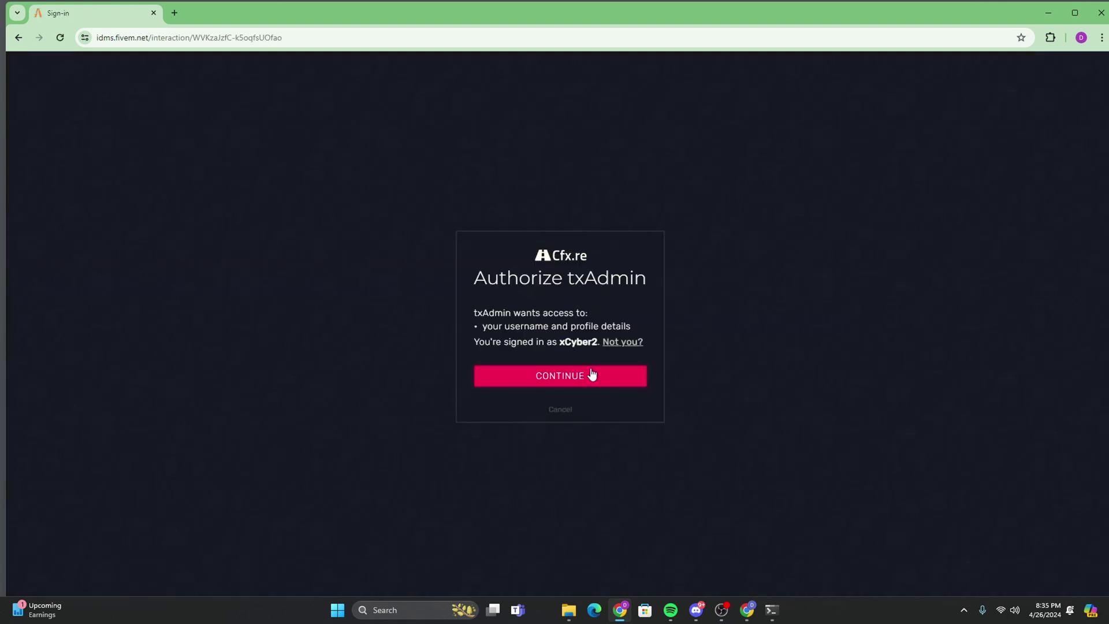
pyautogui.click(591, 374)
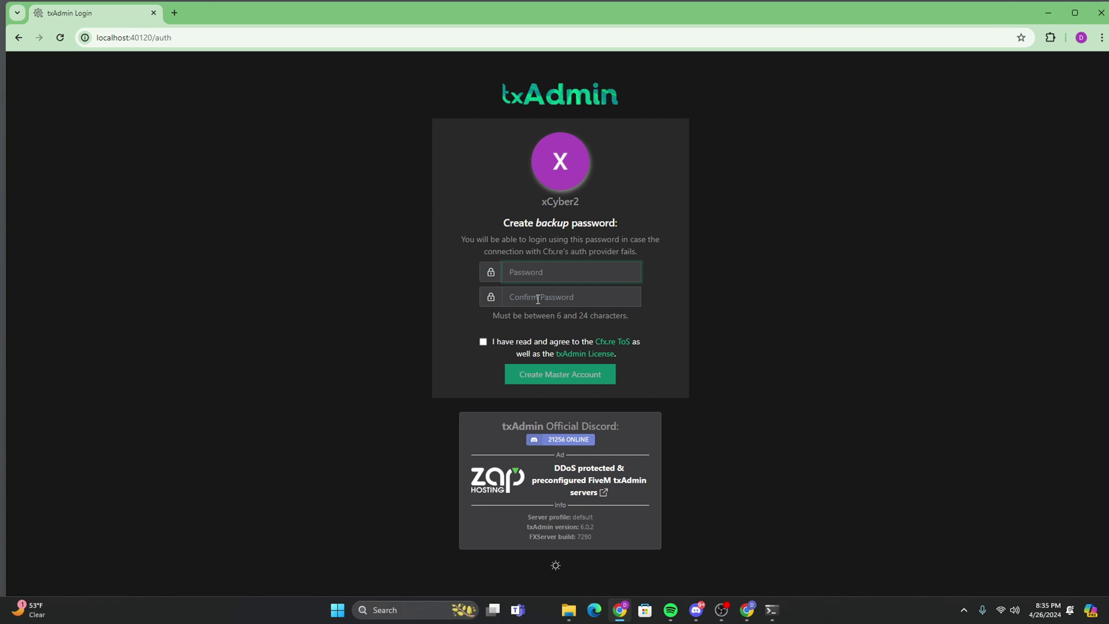
# Enter and confirm the backup password, accept the terms and license, and create the master account
pyautogui.write('••')
pyautogui.click(538, 298)
pyautogui.write('••')
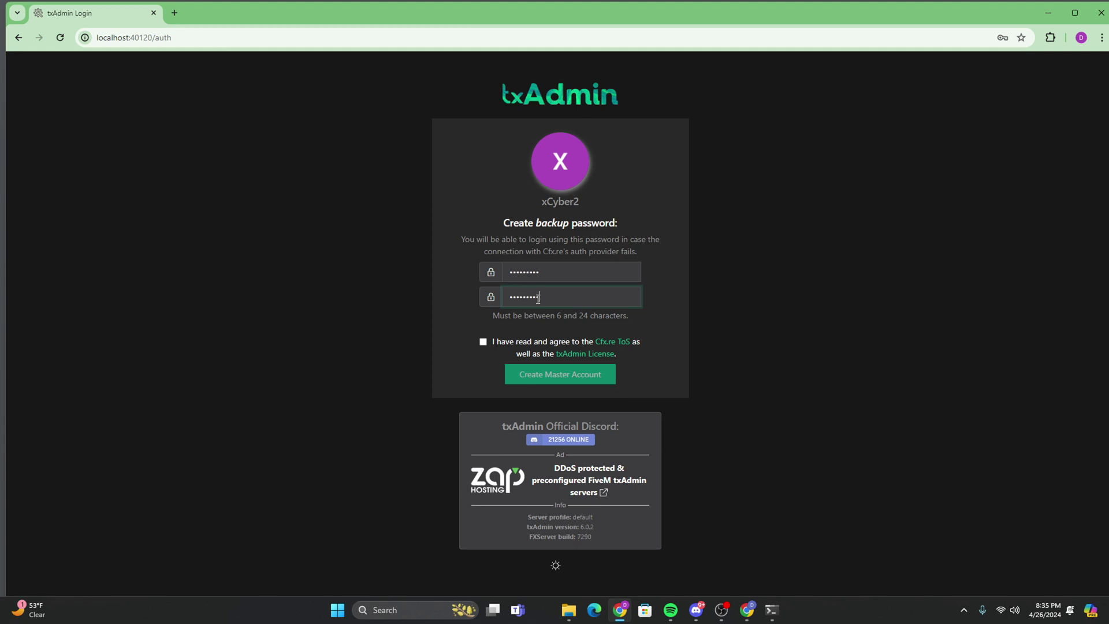
pyautogui.press('Return')
pyautogui.click(483, 343)
pyautogui.press('Return')
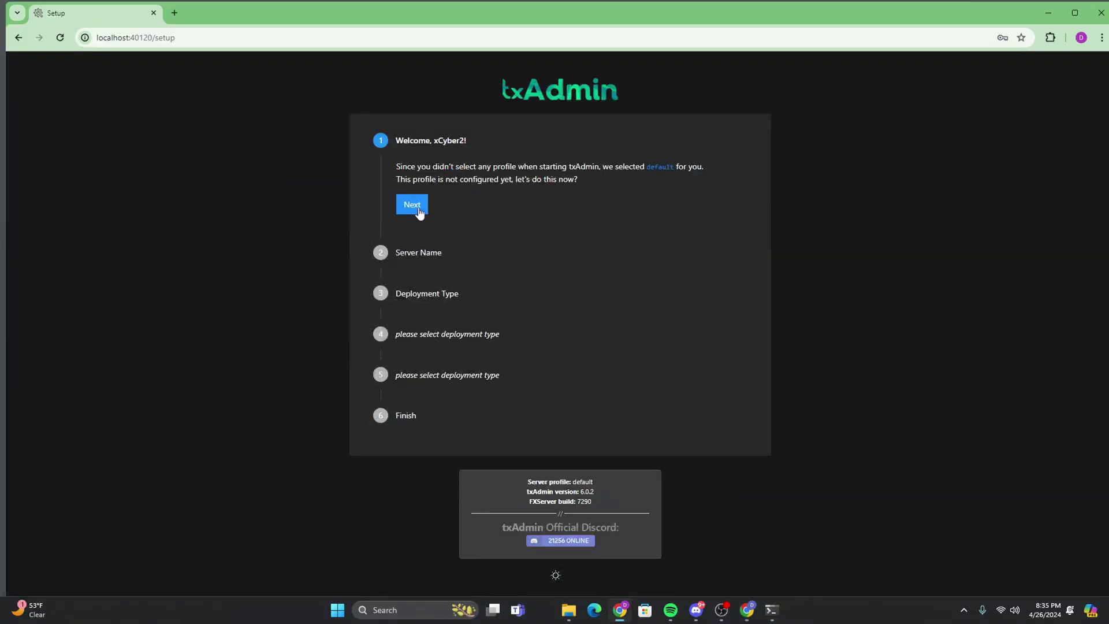
# Start the txAdmin profile setup and set the server name to Youtube
pyautogui.click(417, 207)
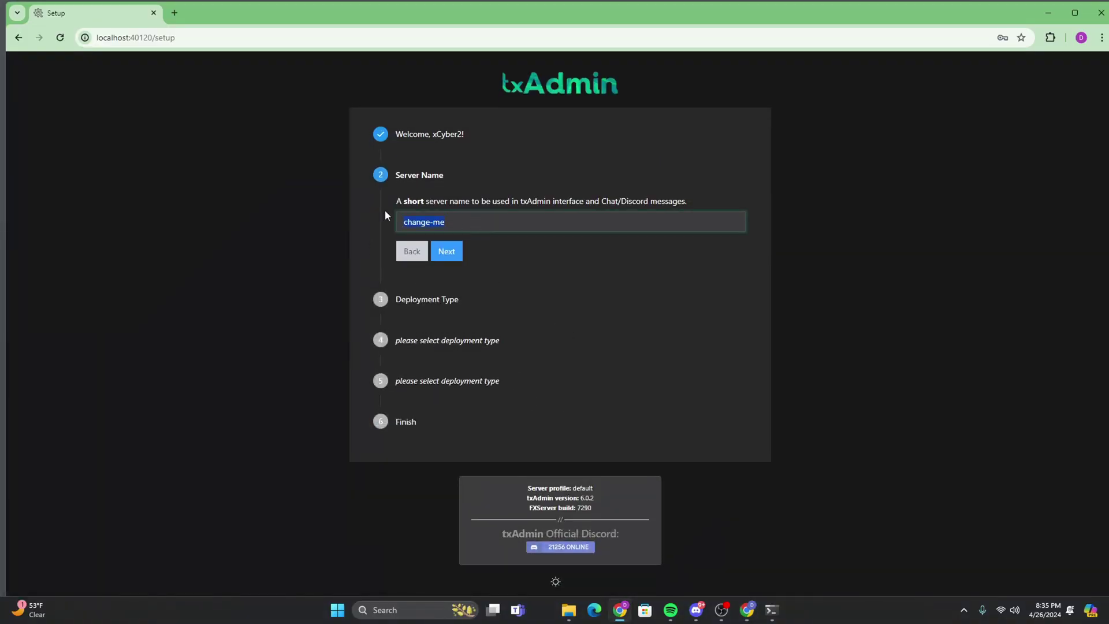
pyautogui.write('Youtube')
pyautogui.moveTo(480, 229); pyautogui.dragTo(483, 202)
pyautogui.click(485, 221)
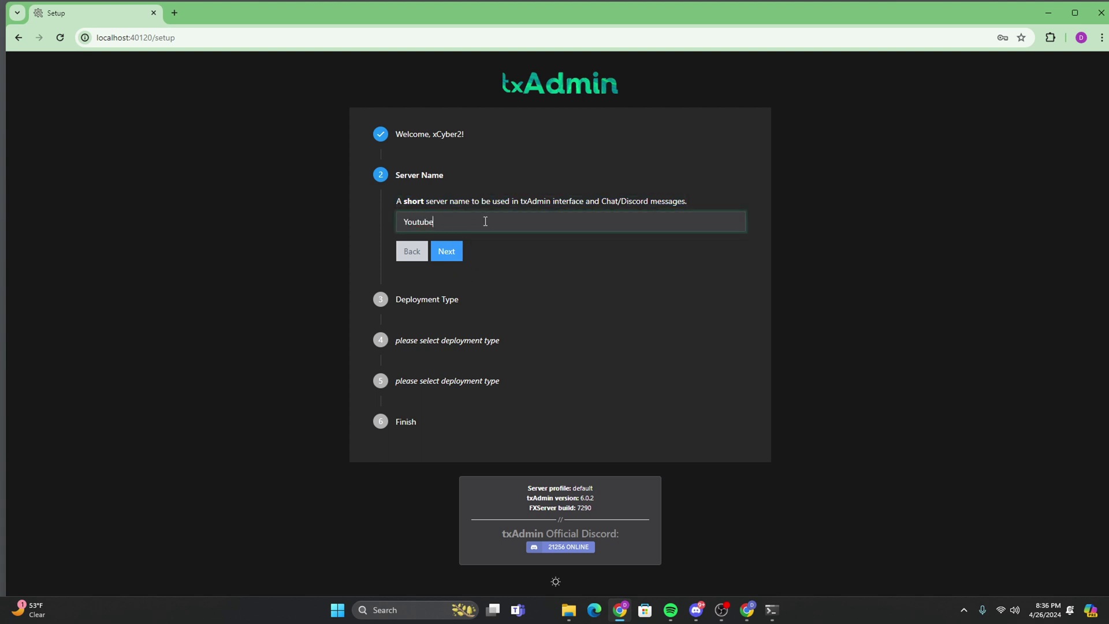
pyautogui.click(453, 258)
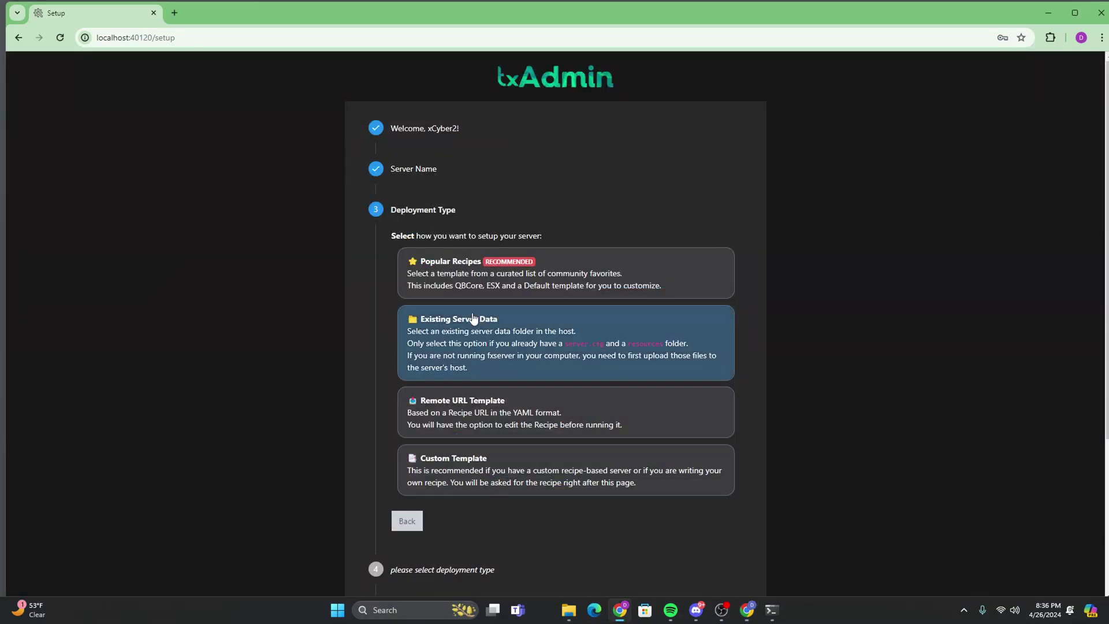
# Choose Popular Recipes as the deployment type and select the ESX Legacy template
pyautogui.click(514, 270)
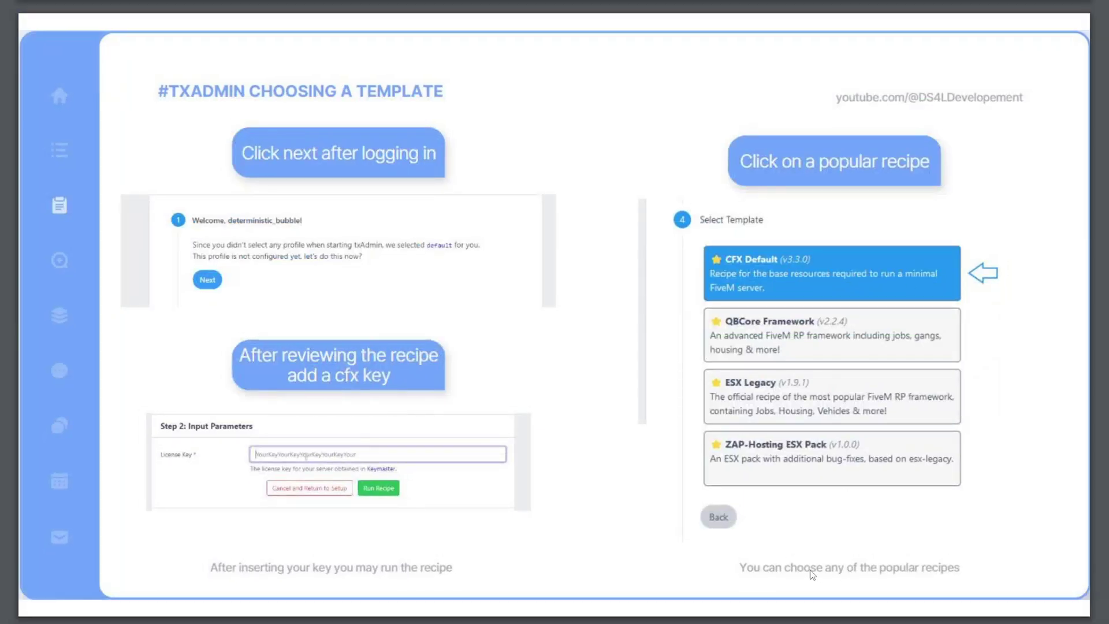
pyautogui.hotkey('alt', 'Tab')
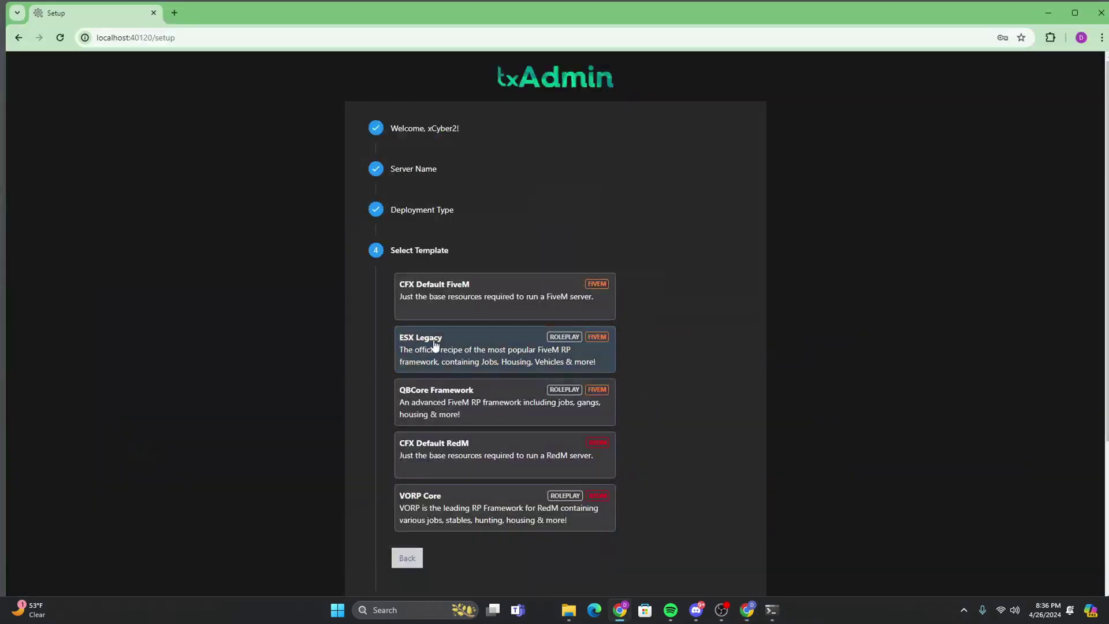
pyautogui.scroll(-1, 470, 478)
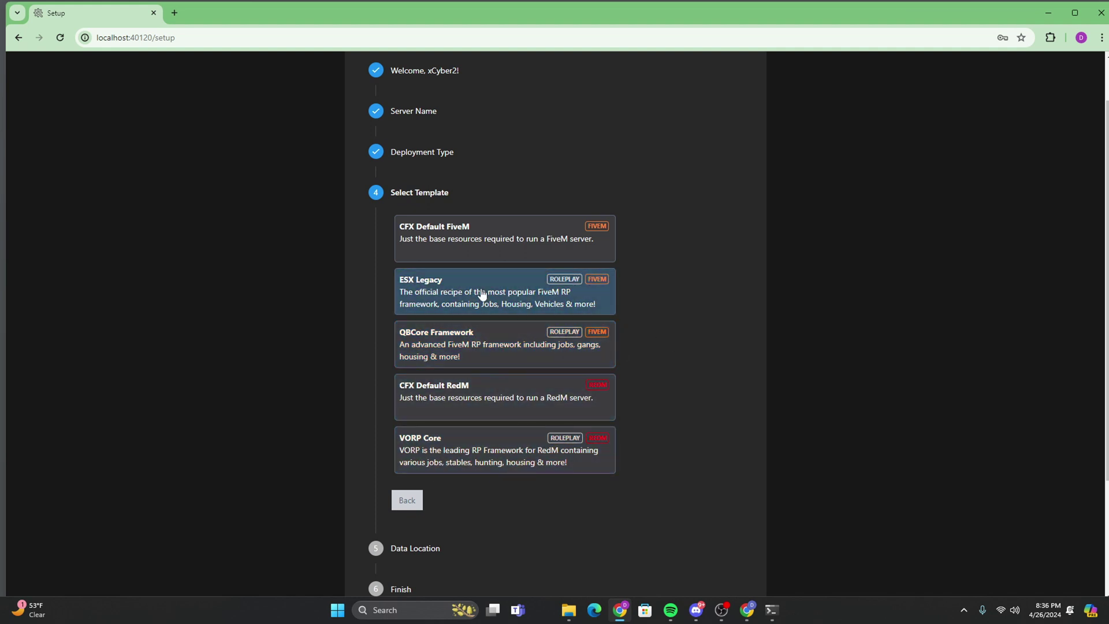
pyautogui.click(519, 297)
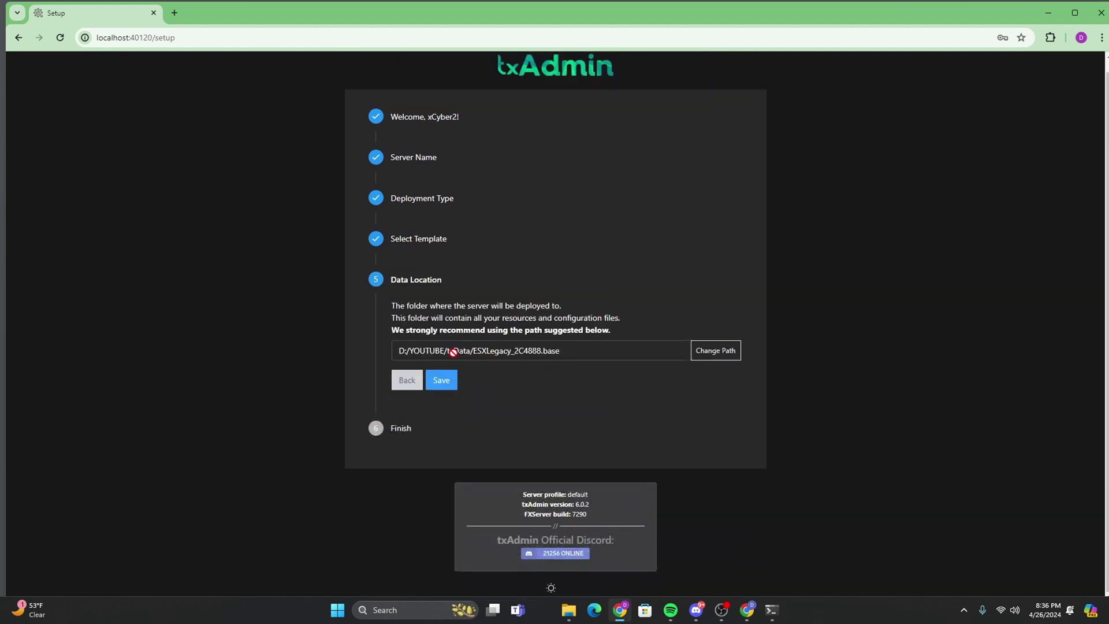
# Place the TUTORIAL ESX SERVER folder window beside the setup page to compare it with the suggested data location
pyautogui.click(569, 618)
pyautogui.scroll(-5, 688, 334)
pyautogui.scroll(9, 685, 334)
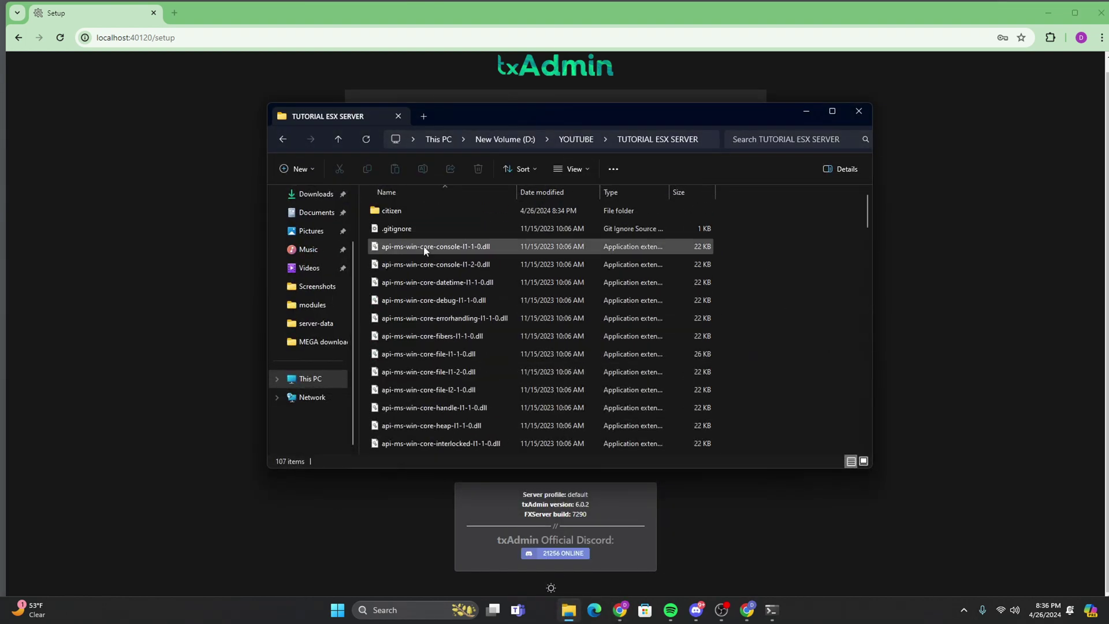
pyautogui.moveTo(487, 118); pyautogui.dragTo(793, 256)
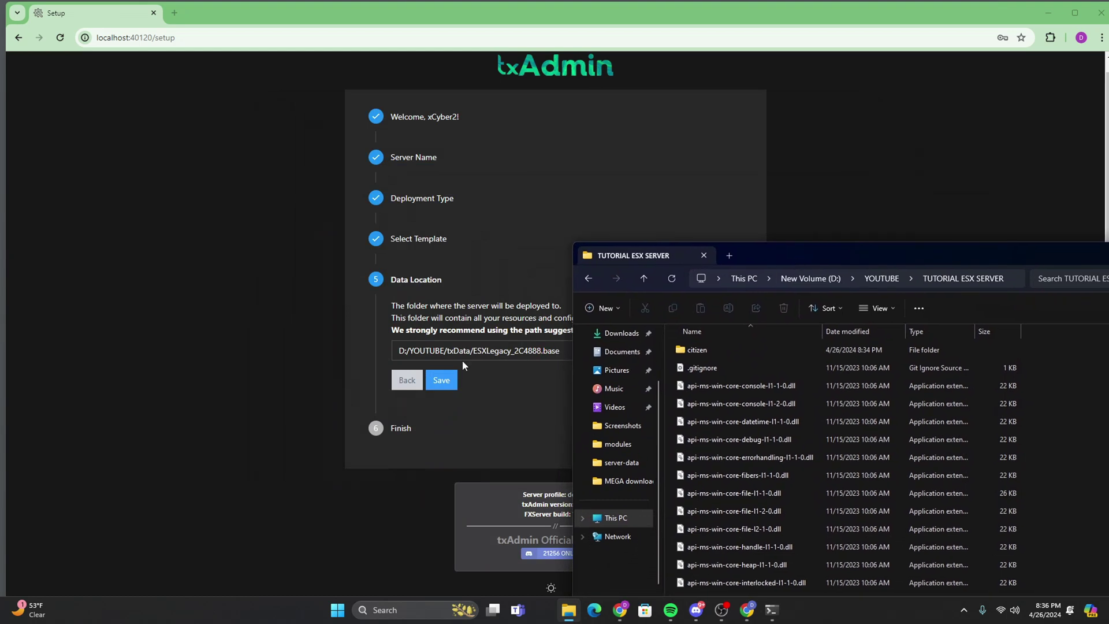
# Check the contents of the YOUTUBE folder and its txData subfolder against the suggested data location
pyautogui.click(882, 278)
pyautogui.click(710, 369)
pyautogui.doubleClick(783, 370)
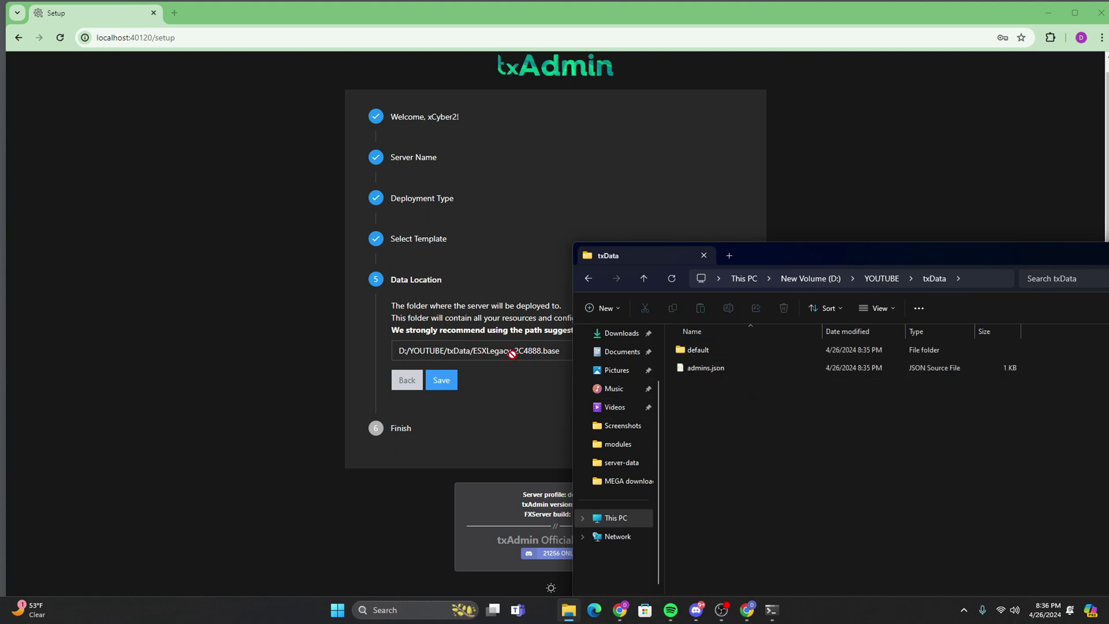
pyautogui.click(643, 279)
pyautogui.moveTo(726, 255); pyautogui.dragTo(693, 220)
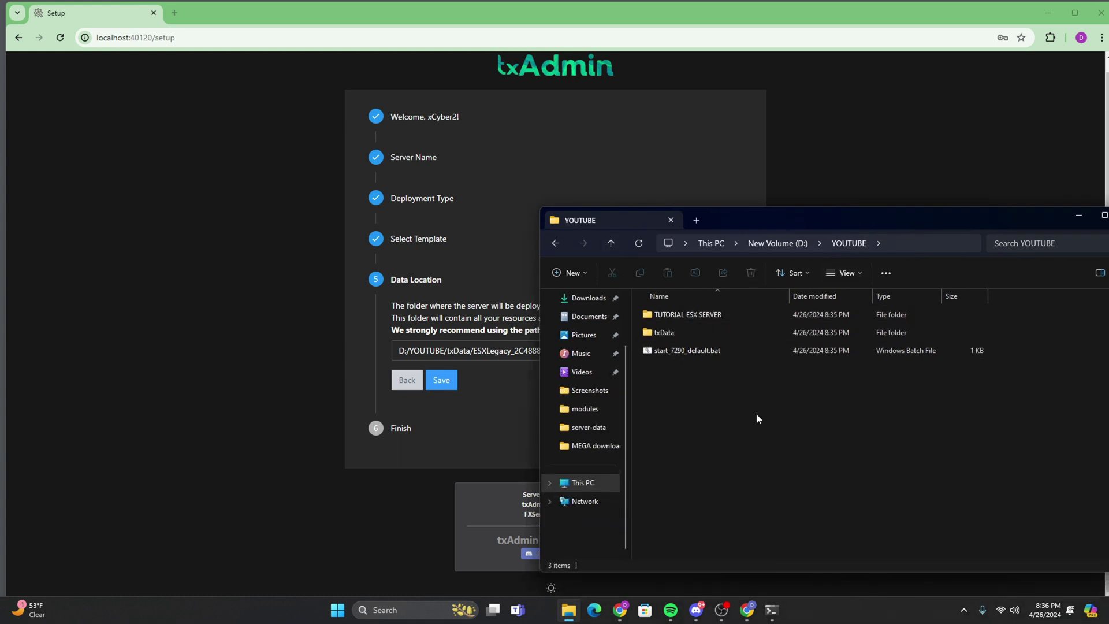
# Open the TUTORIAL ESX SERVER folder in YOUTUBE and copy its full path
pyautogui.doubleClick(716, 317)
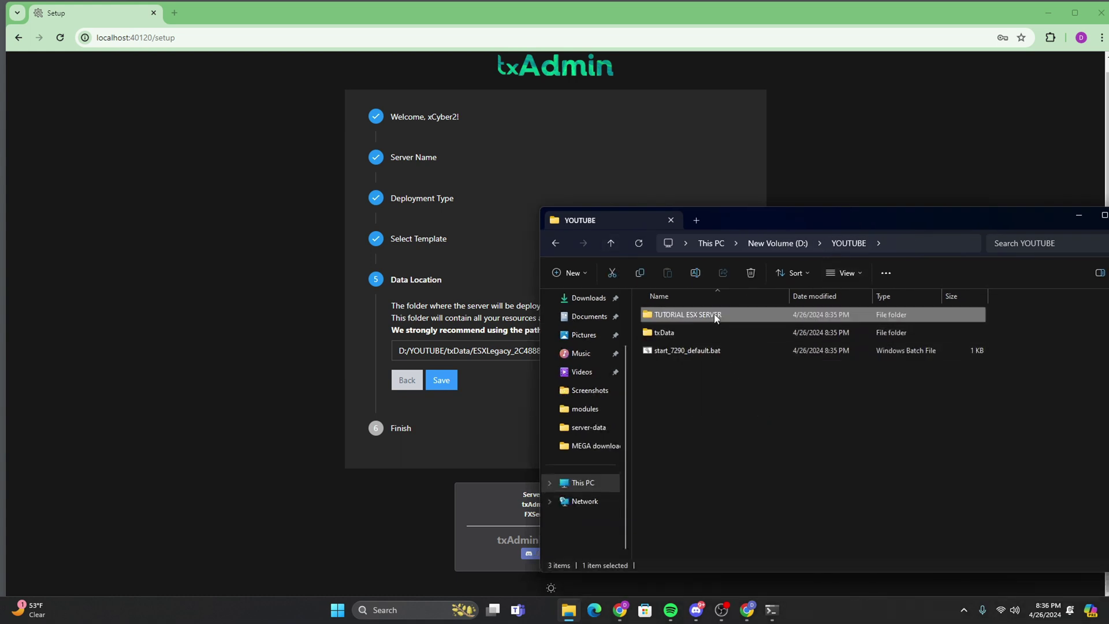
pyautogui.moveTo(744, 226); pyautogui.dragTo(676, 195)
pyautogui.rightClick(973, 370)
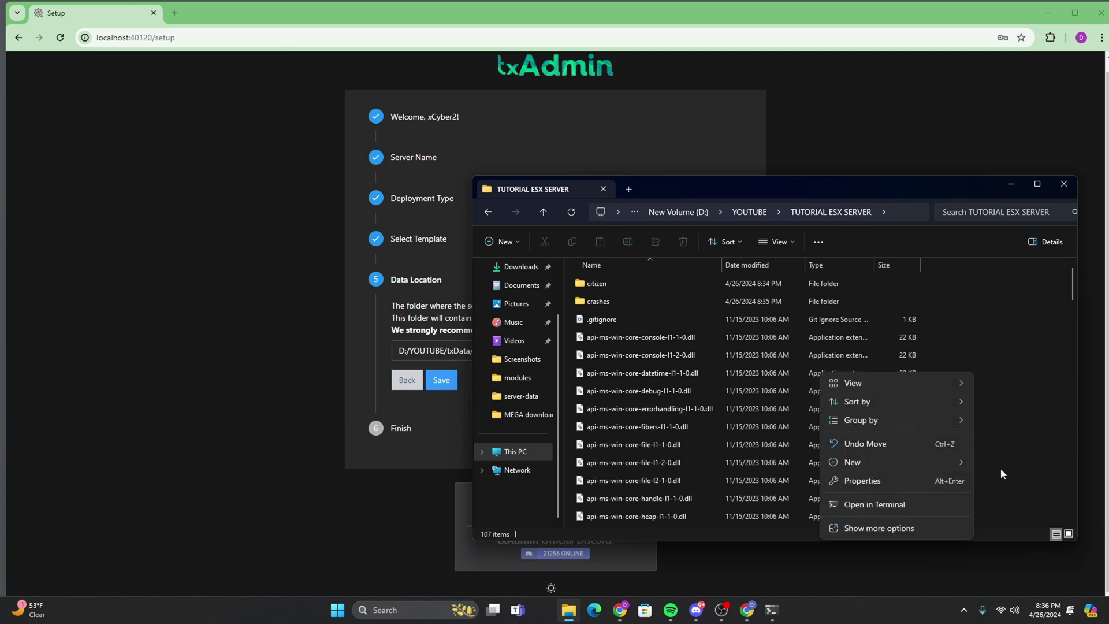
pyautogui.click(997, 378)
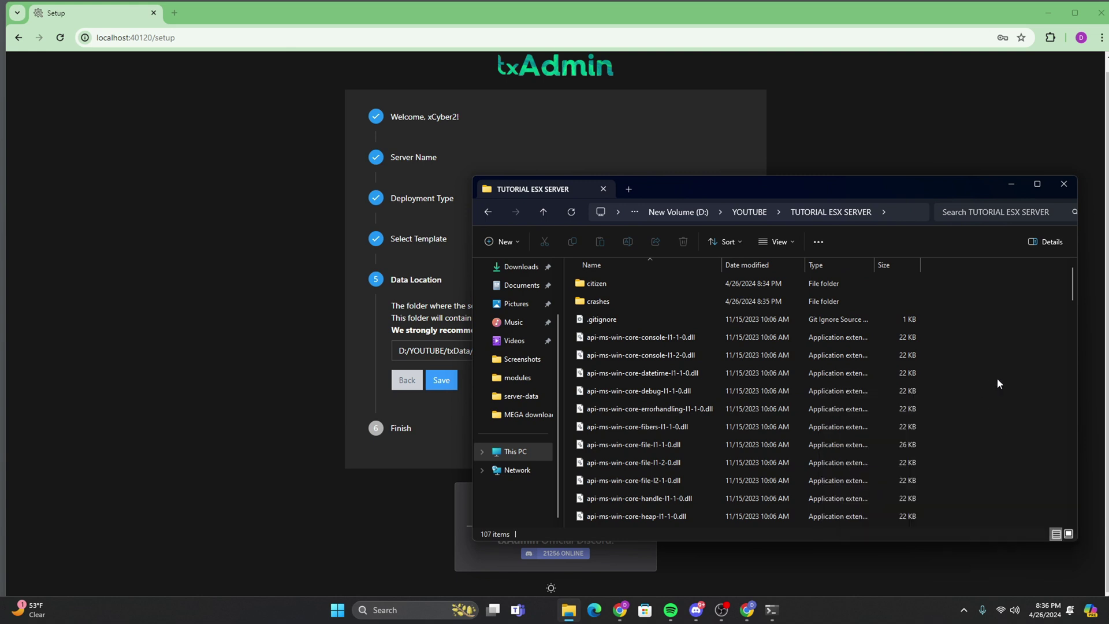
pyautogui.click(895, 214)
pyautogui.hotkey('ctrl', 'c')
# Change the data location in the txAdmin setup to D:\YOUTUBE\TUTORIAL ESX SERVER\server and save it
pyautogui.click(692, 163)
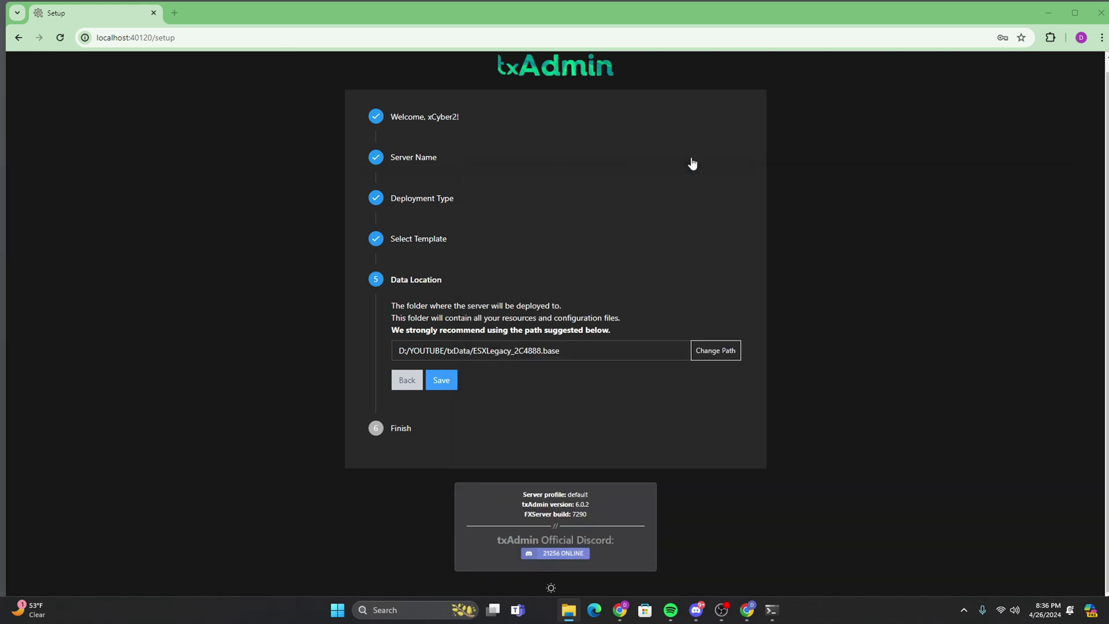
pyautogui.click(715, 350)
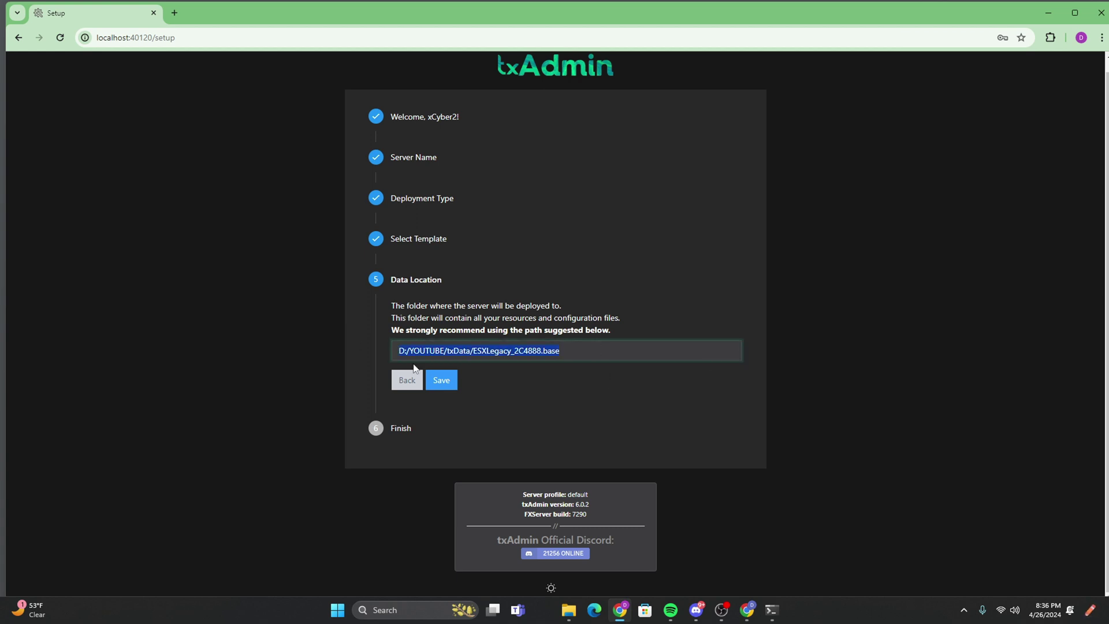
pyautogui.hotkey('ctrl', 'v')
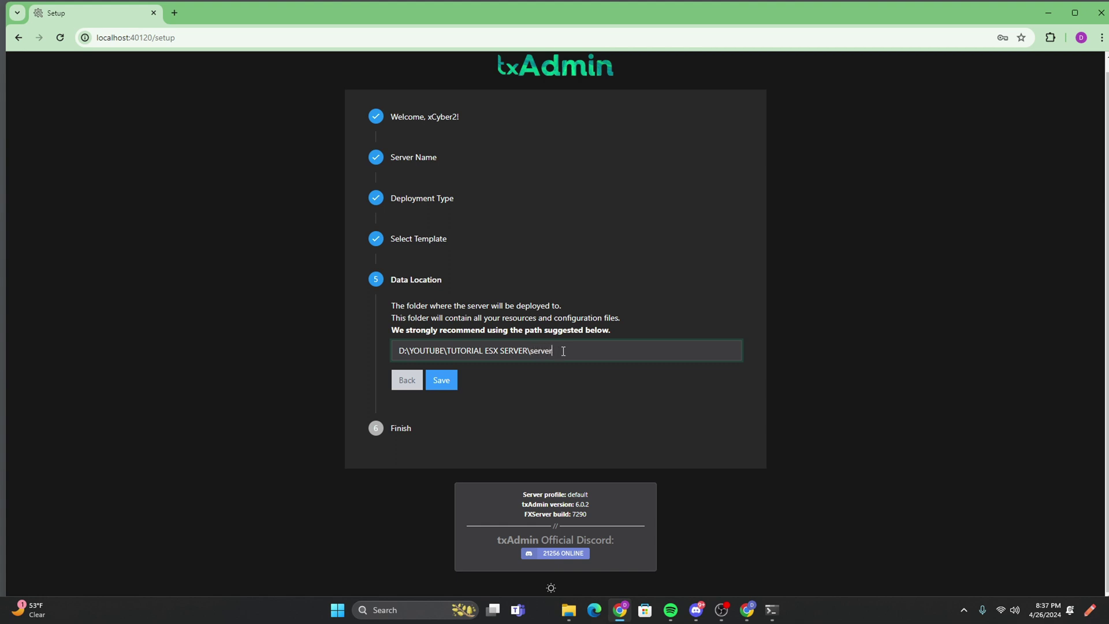
pyautogui.click(670, 381)
pyautogui.click(440, 382)
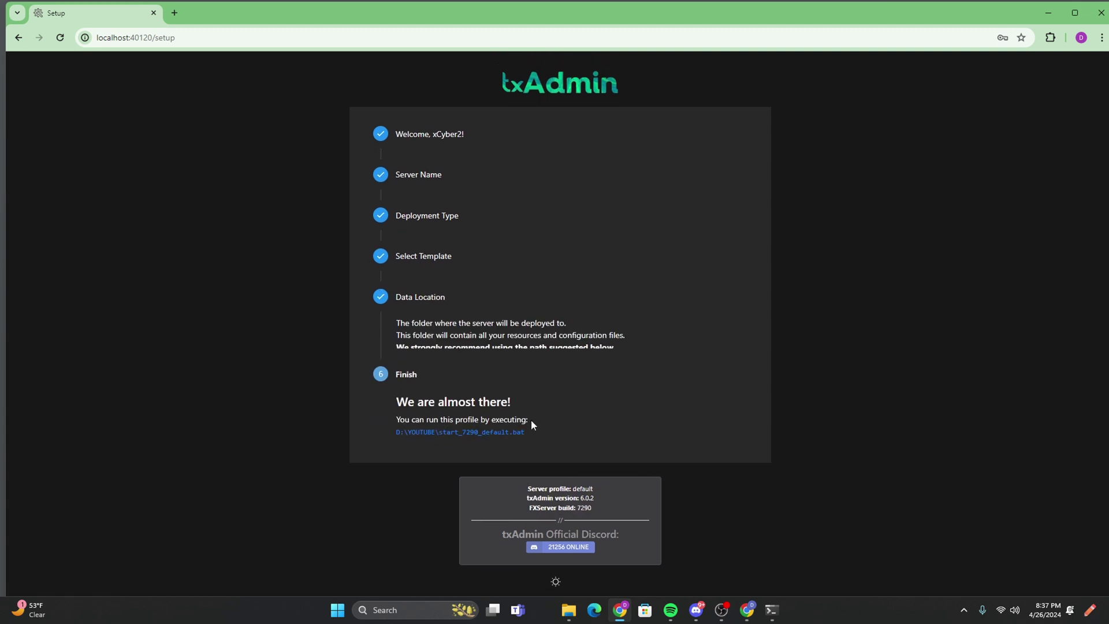
# Go to the Recipe Deployer, review the ESX Legacy recipe and continue to the input parameters
pyautogui.click(568, 610)
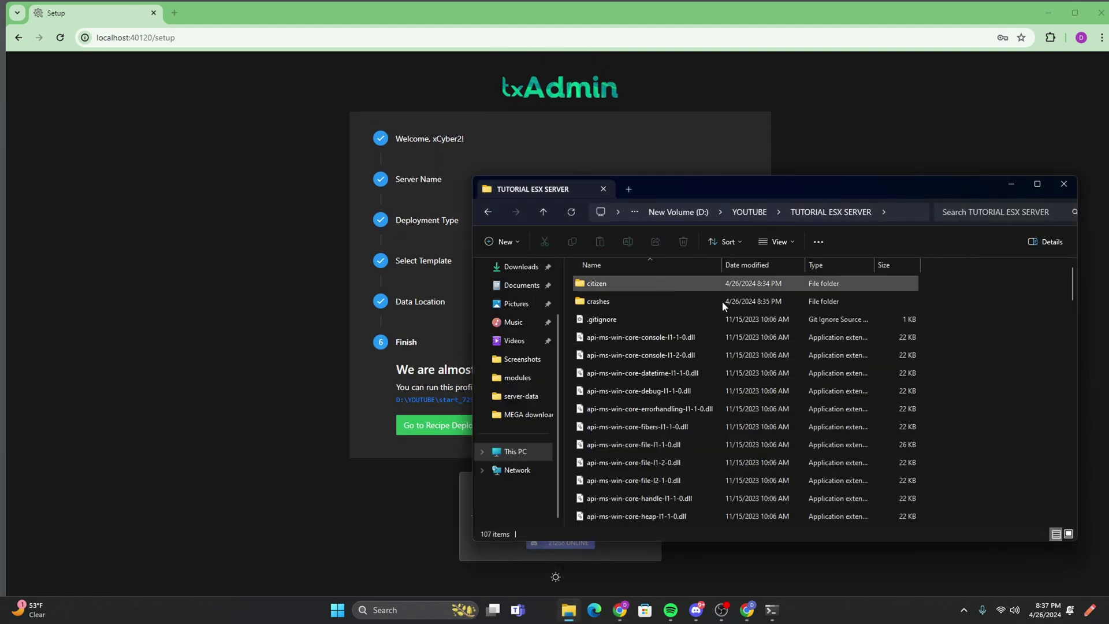
pyautogui.click(349, 358)
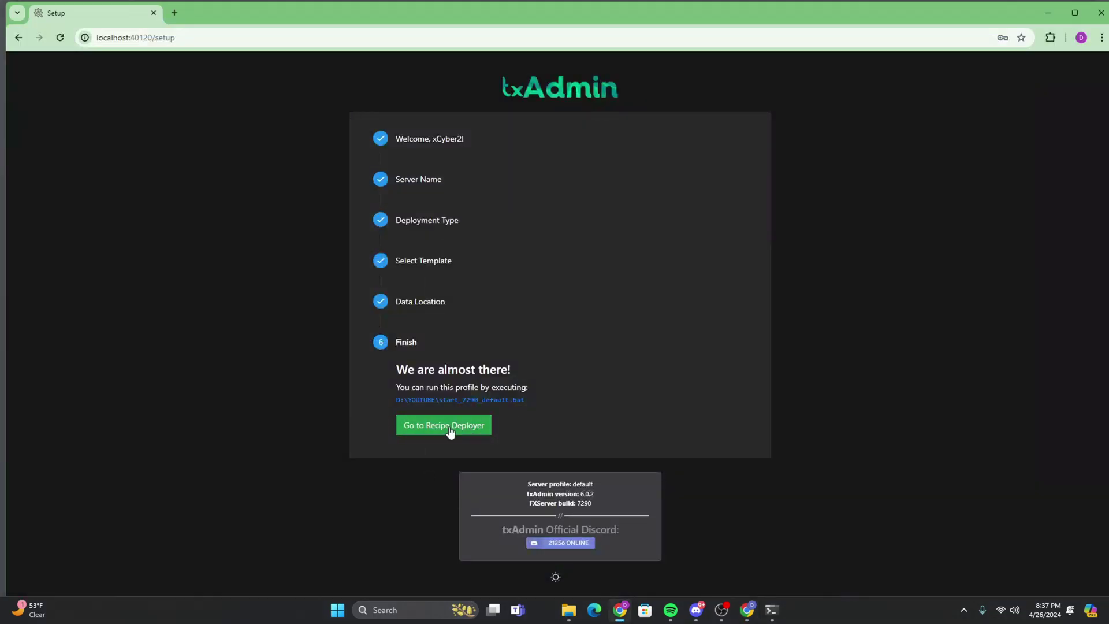
pyautogui.click(445, 427)
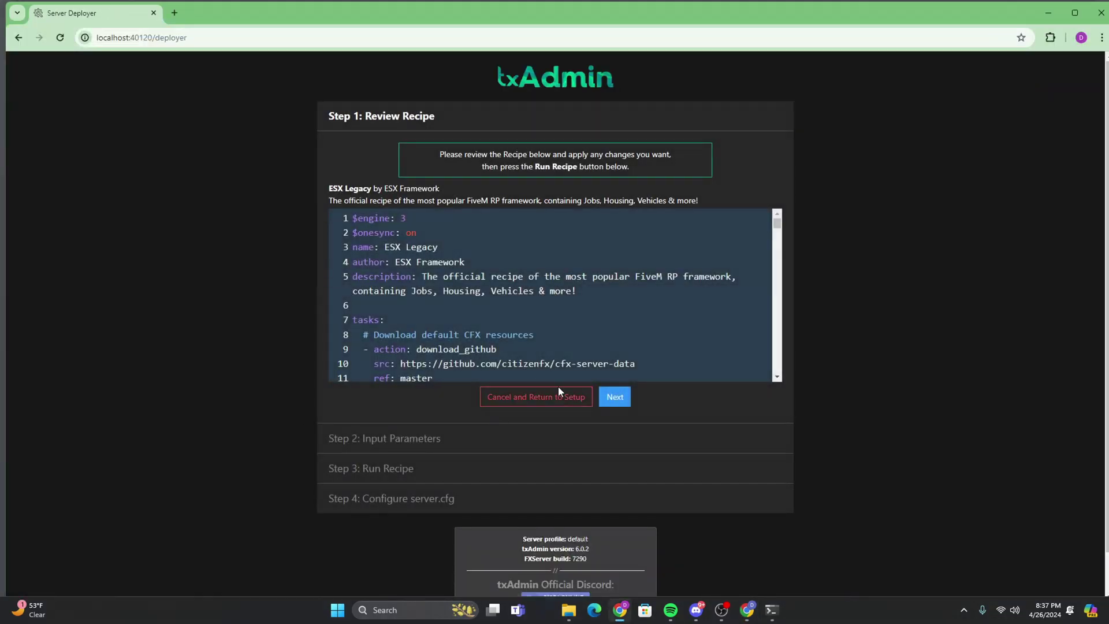
pyautogui.scroll(-20, 480, 345)
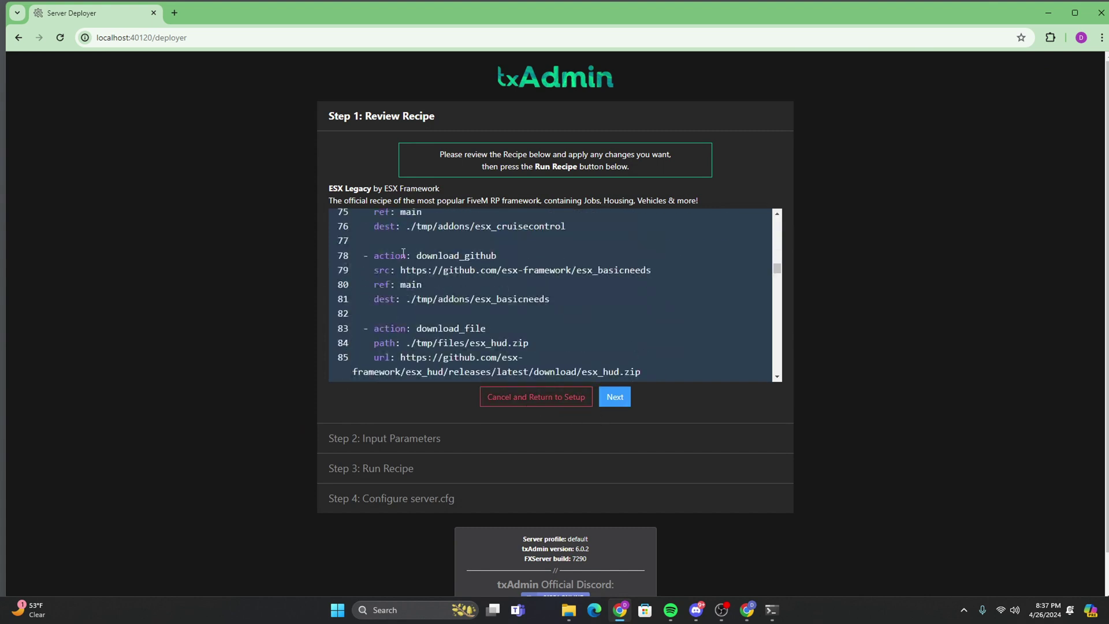
pyautogui.scroll(-12, 570, 306)
pyautogui.click(614, 396)
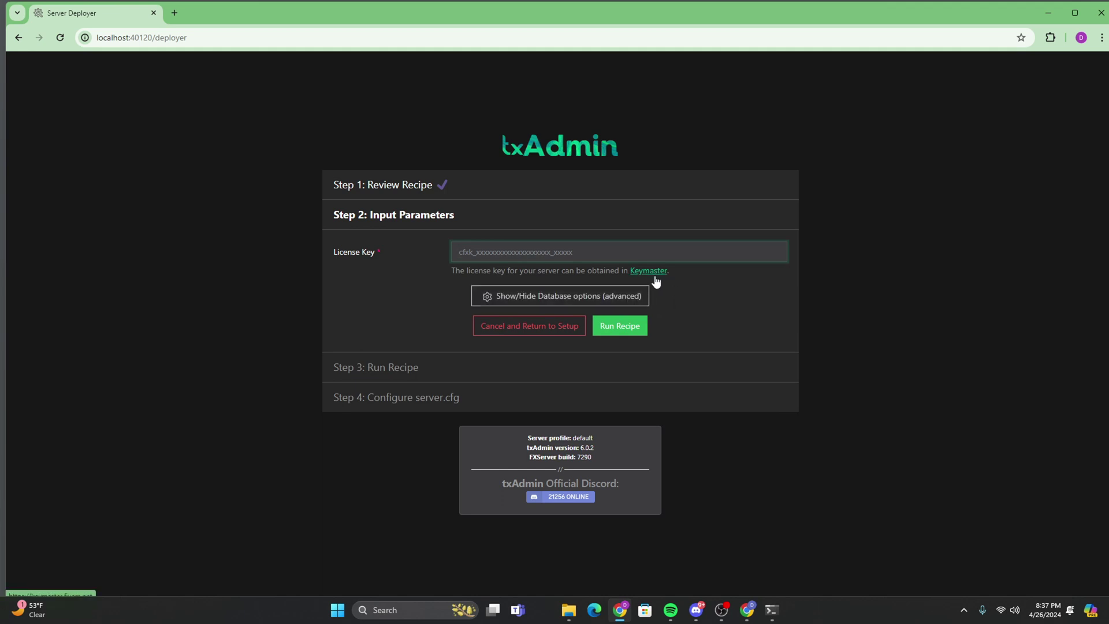
# Sign in to Cfx.re Keymaster, view the new server registration form and return to the server list
pyautogui.click(648, 271)
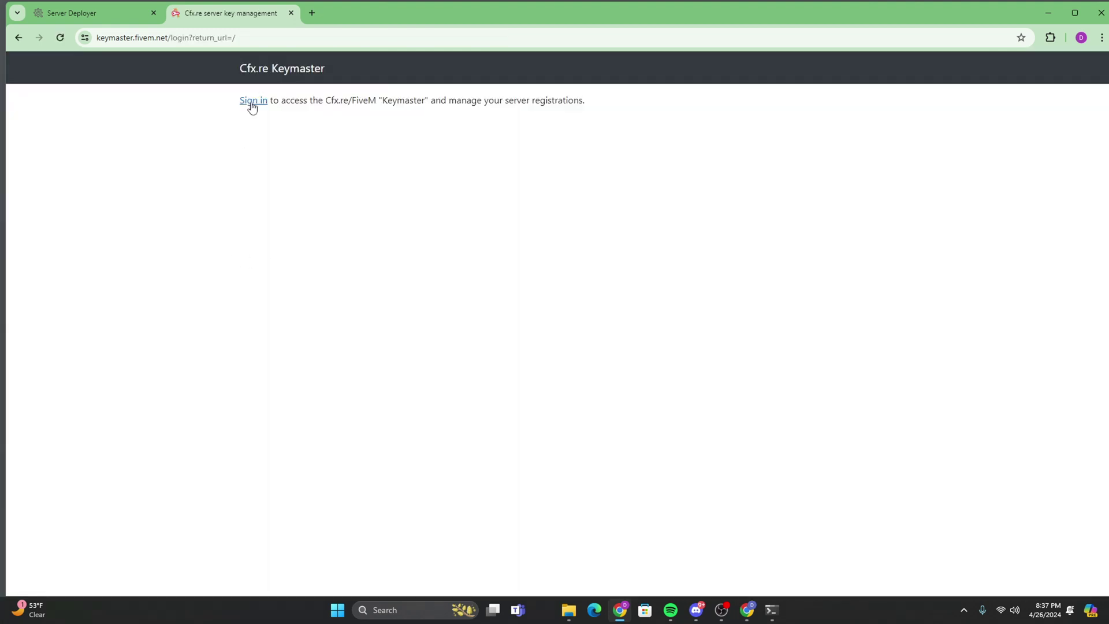
pyautogui.click(253, 107)
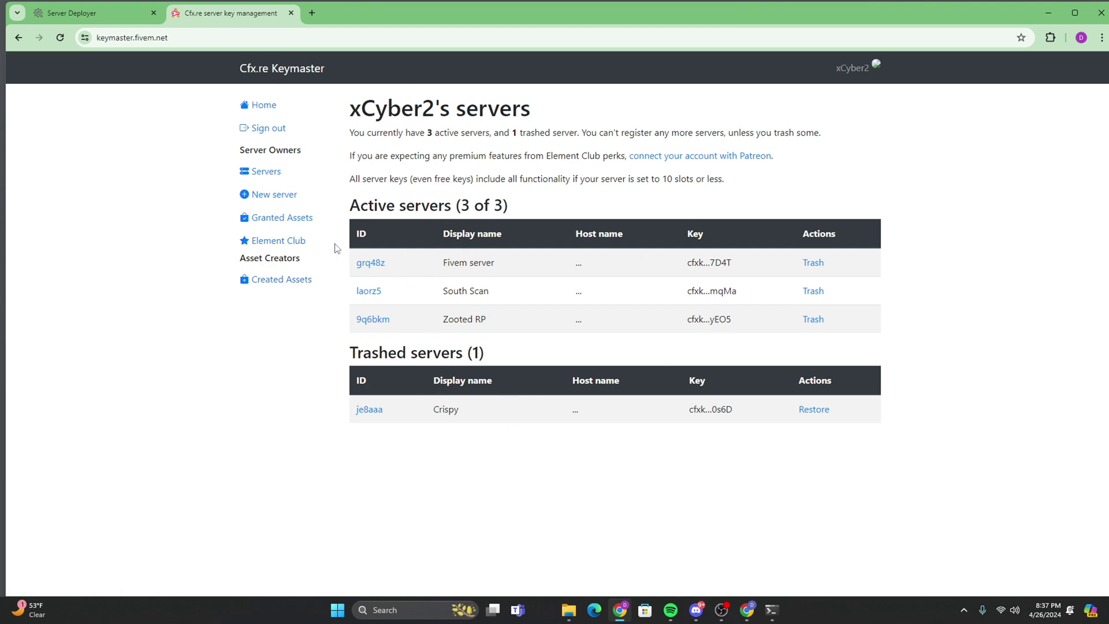
pyautogui.click(281, 218)
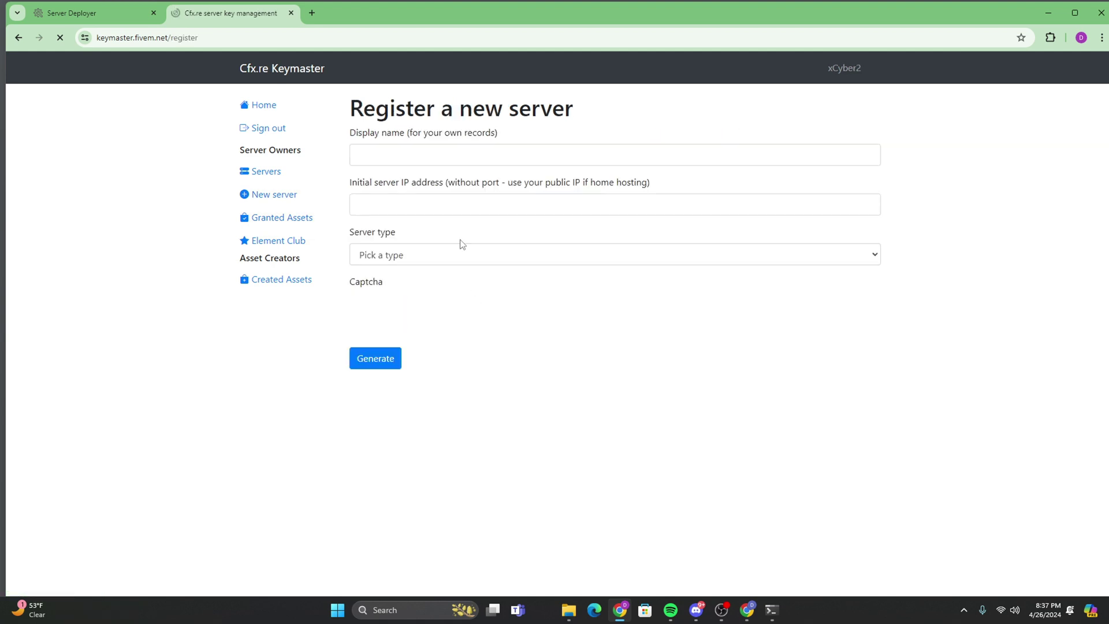
pyautogui.click(389, 199)
pyautogui.click(391, 156)
pyautogui.click(270, 173)
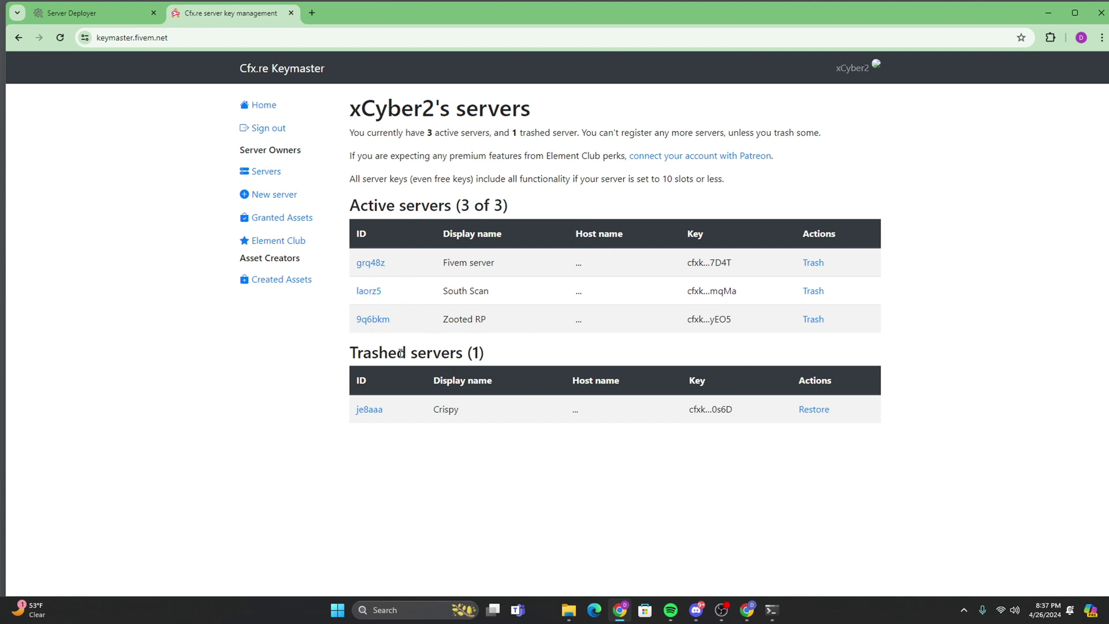
# Copy the license key of the Zooted RP server in Keymaster and paste it into the deployer's License Key field
pyautogui.click(386, 322)
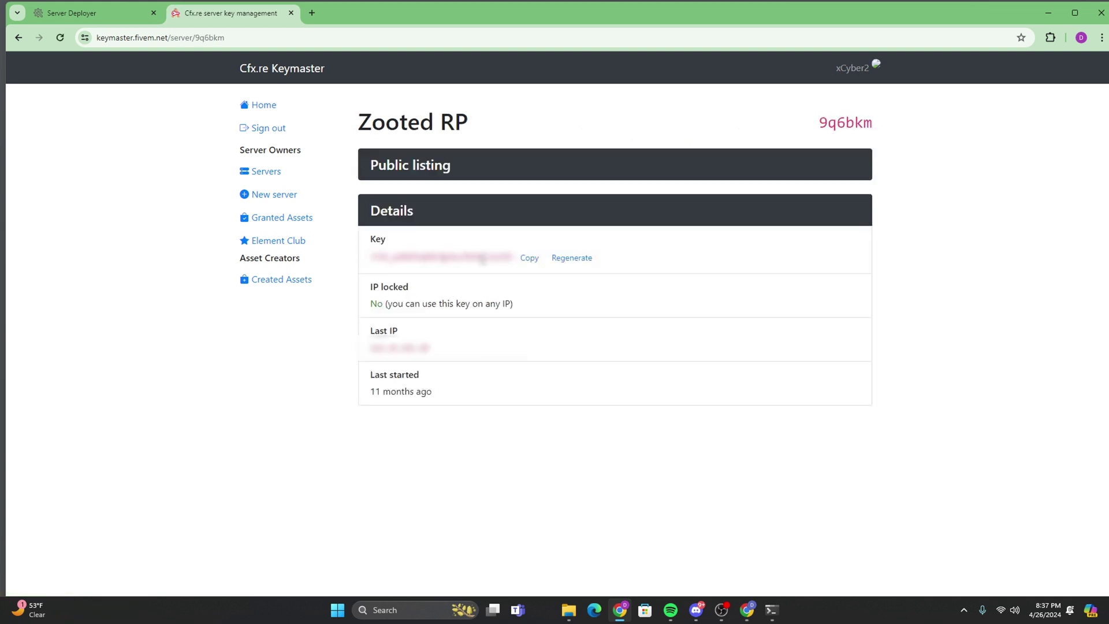
pyautogui.click(527, 261)
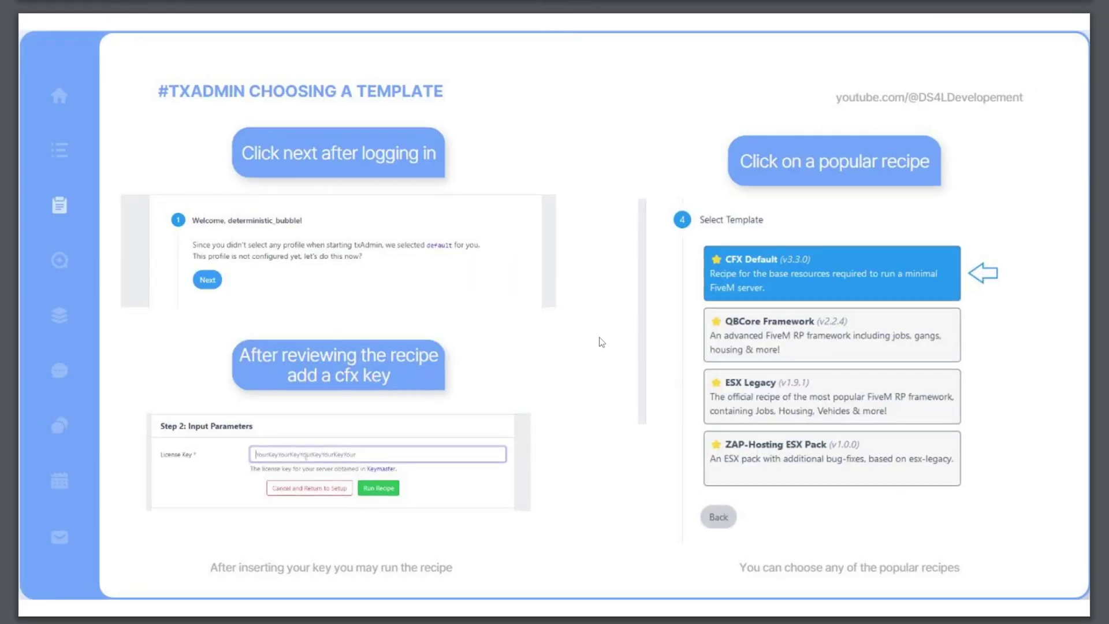
pyautogui.hotkey('alt', 'Tab')
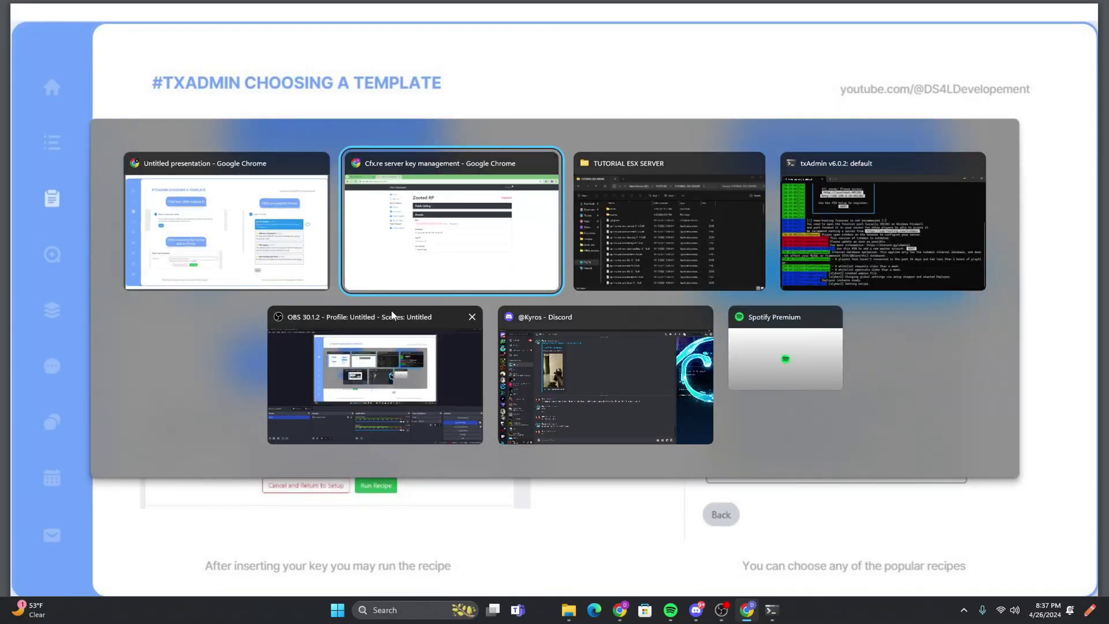
pyautogui.click(430, 254)
pyautogui.click(119, 14)
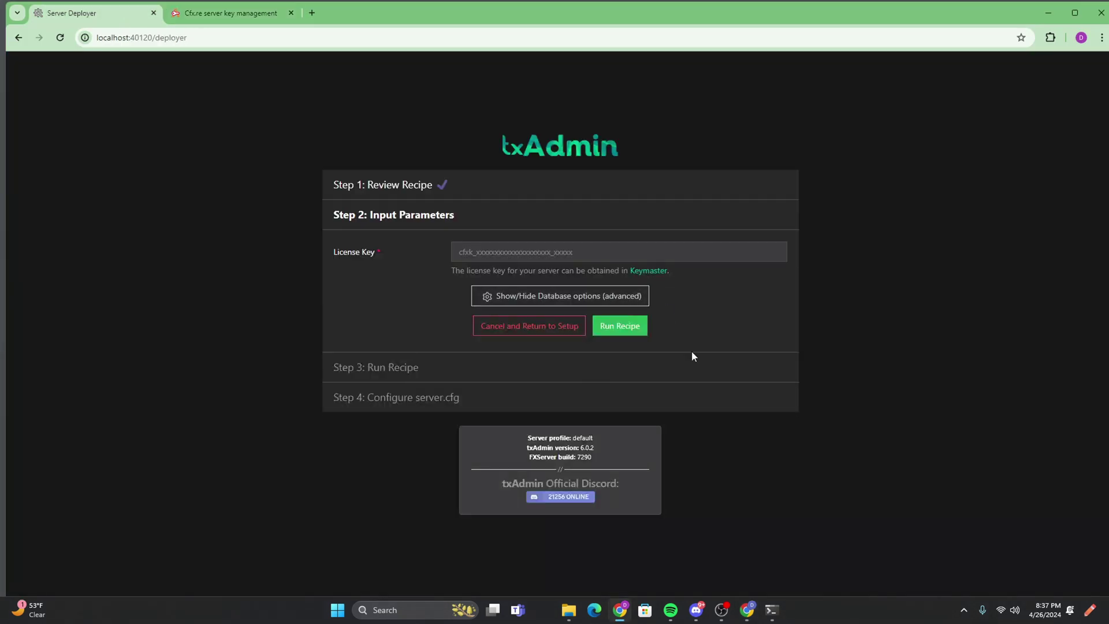
pyautogui.click(561, 253)
pyautogui.hotkey('ctrl', 'v')
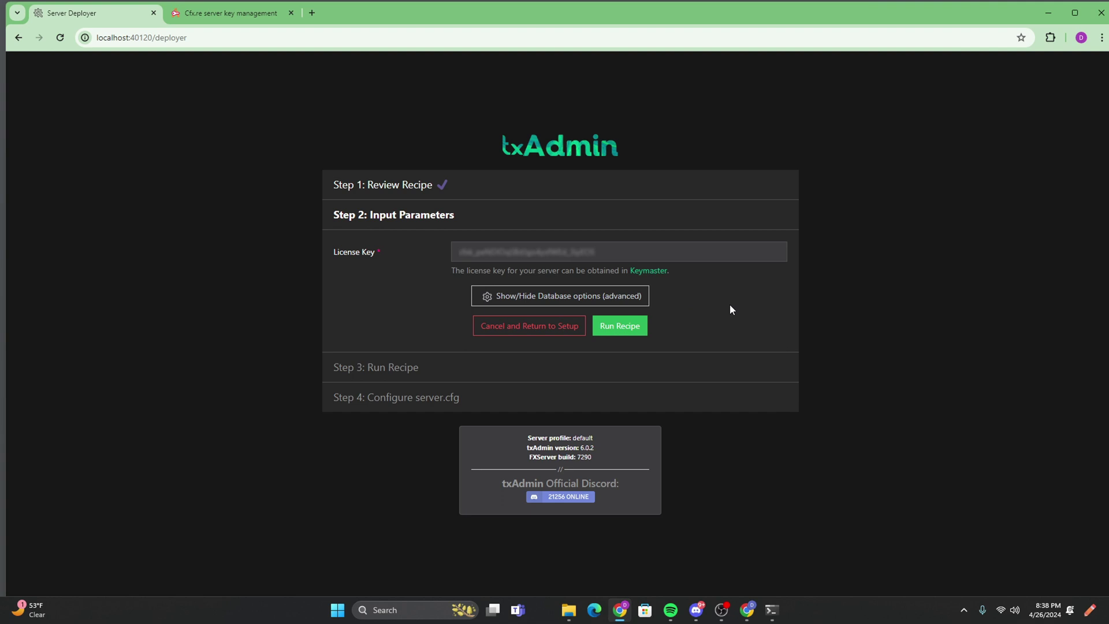
# Review the advanced database options, hide them again without changes and run the recipe
pyautogui.click(545, 296)
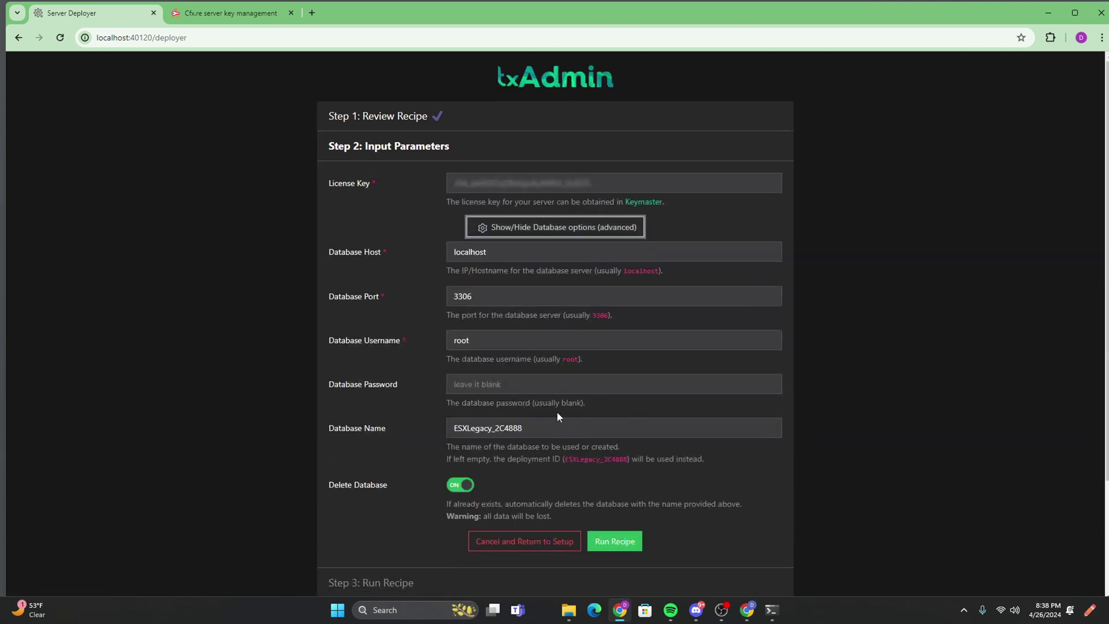
pyautogui.click(508, 296)
pyautogui.click(548, 227)
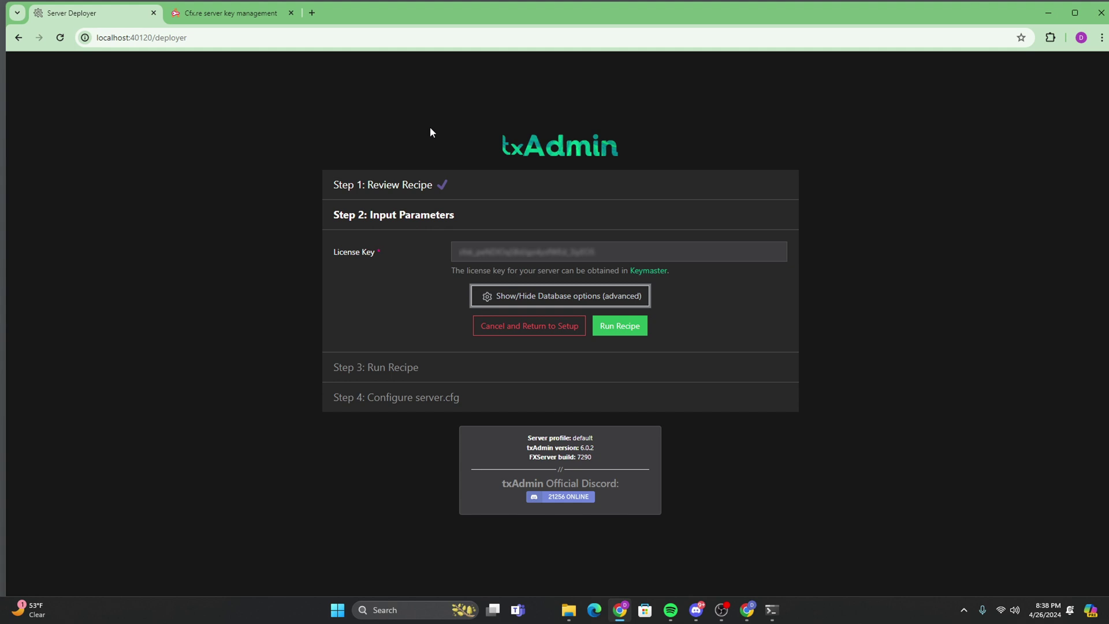
pyautogui.click(634, 330)
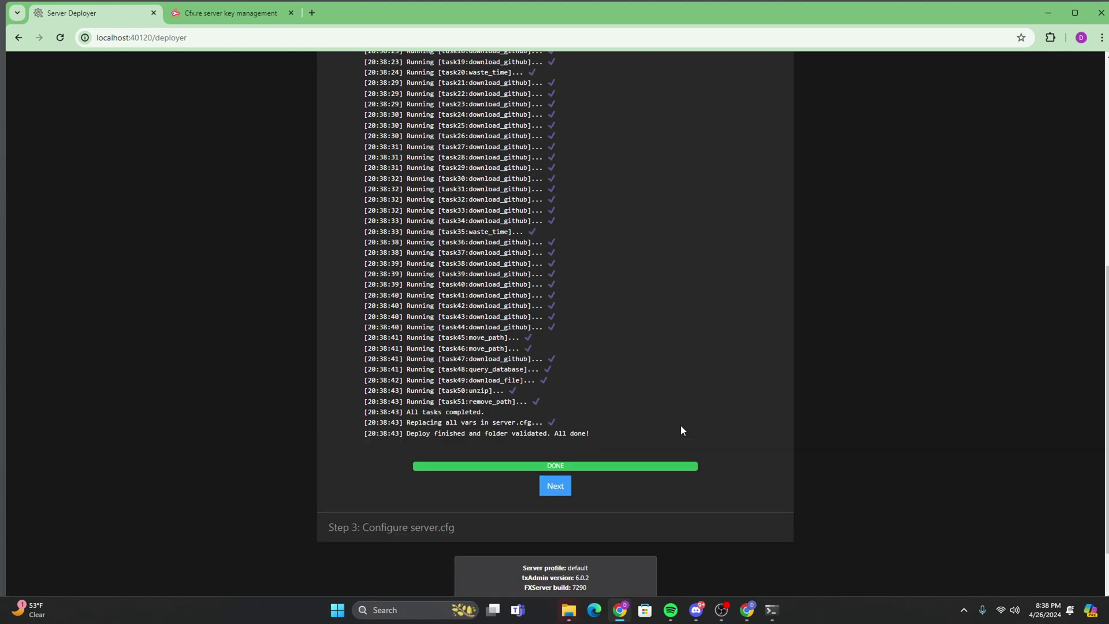
# Continue to the server.cfg configuration, review the file, then save it and start the server
pyautogui.click(553, 486)
pyautogui.scroll(3, 649, 306)
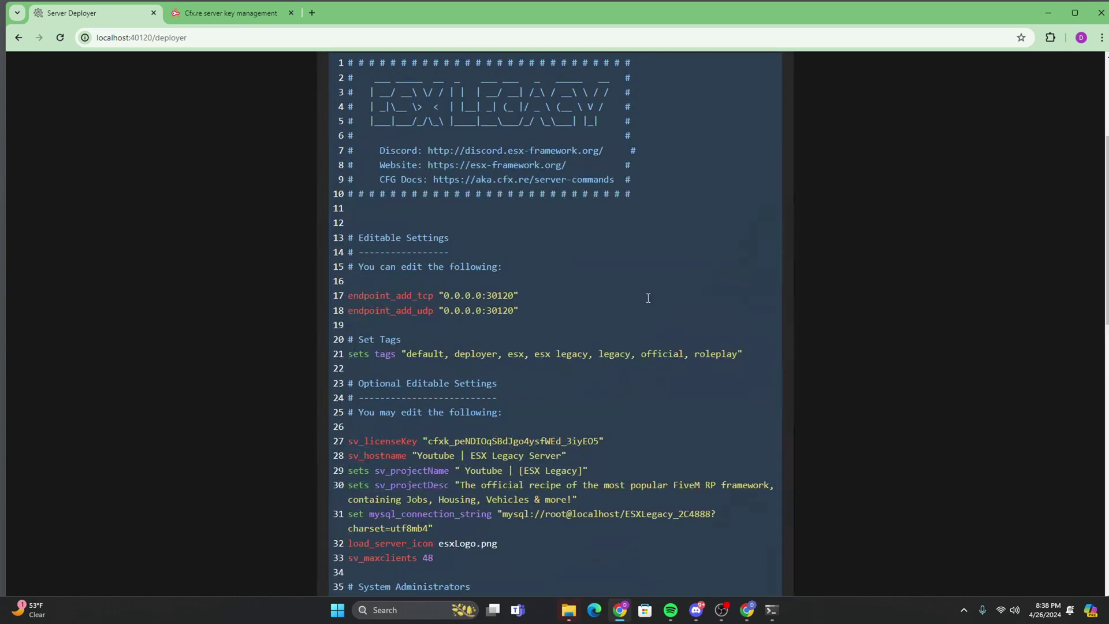
pyautogui.scroll(-3, 646, 298)
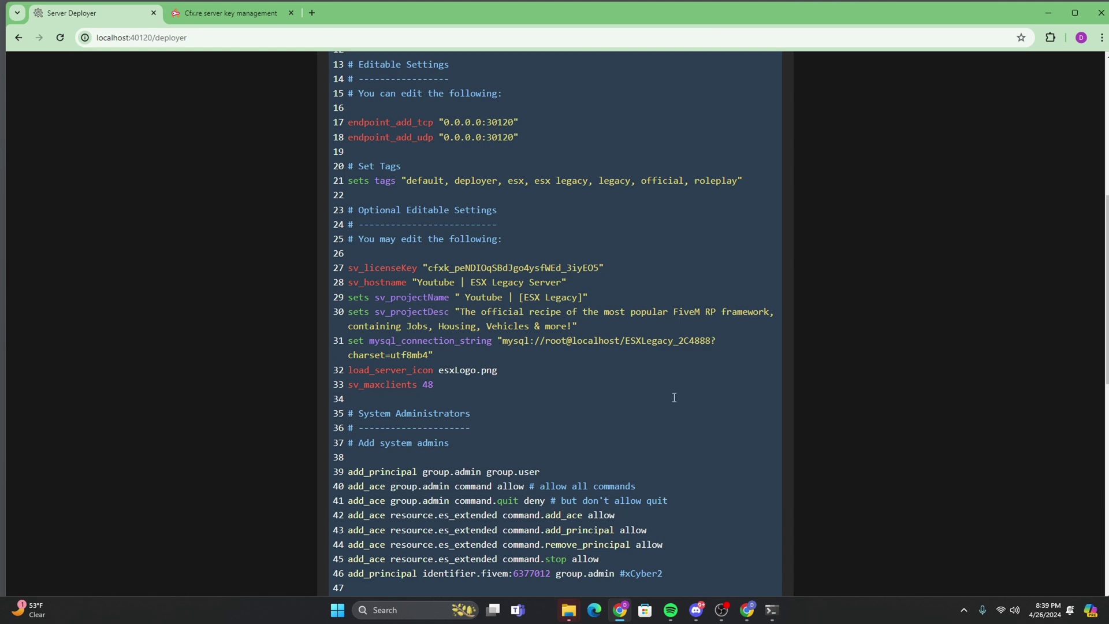
pyautogui.scroll(-10, 547, 388)
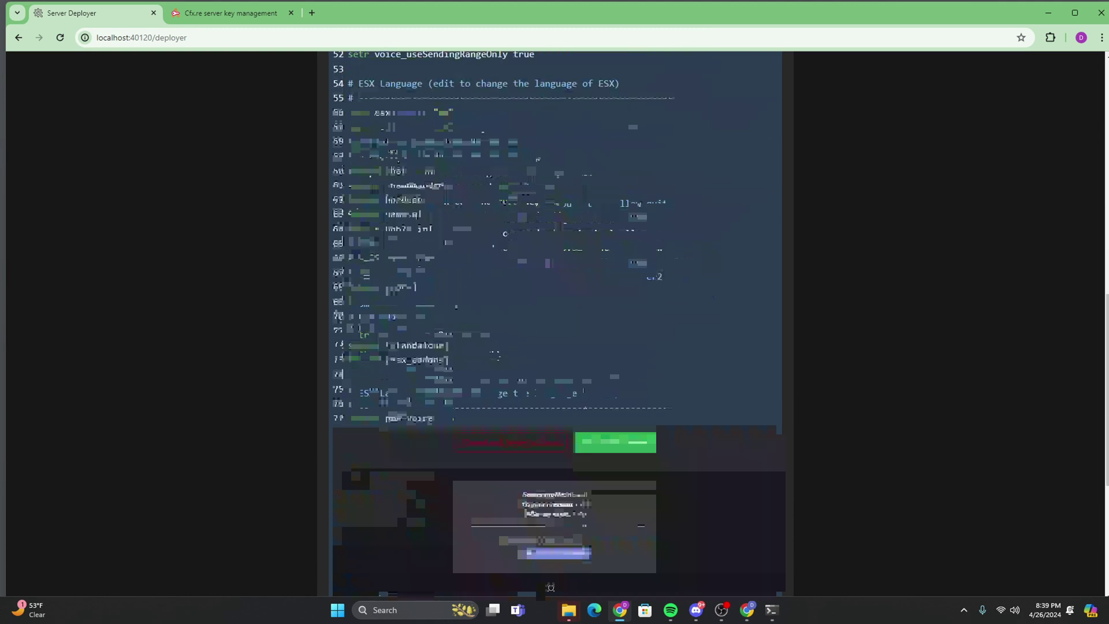
pyautogui.click(625, 444)
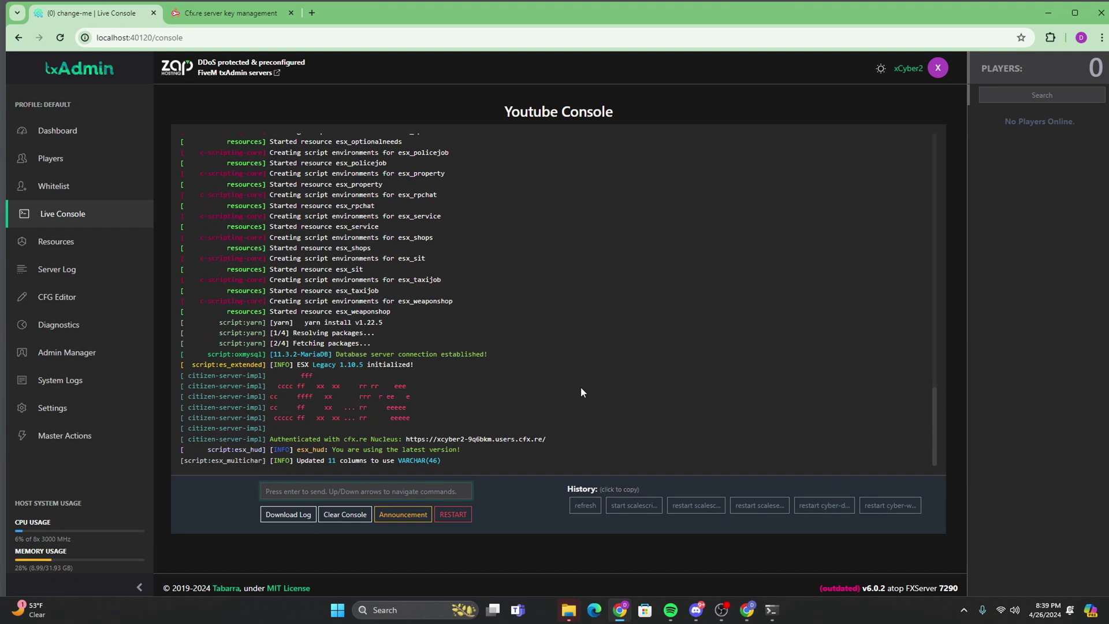
# Examine the live console output for the startup and build status of the resources, including chat
pyautogui.scroll(5, 519, 381)
pyautogui.scroll(-5, 404, 347)
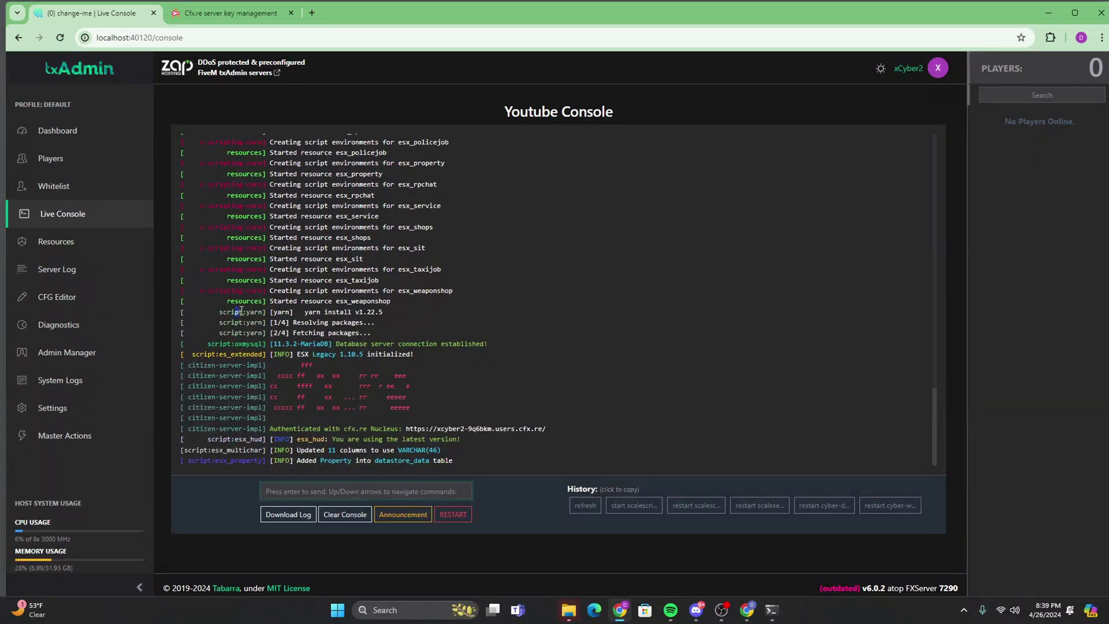
pyautogui.scroll(15, 488, 386)
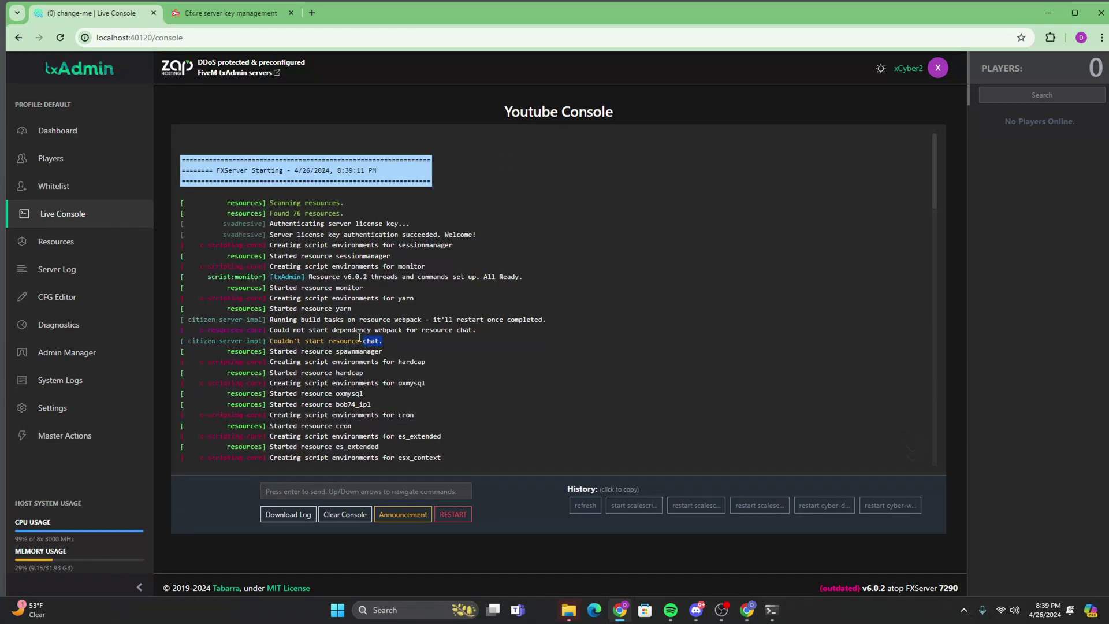
pyautogui.click(913, 446)
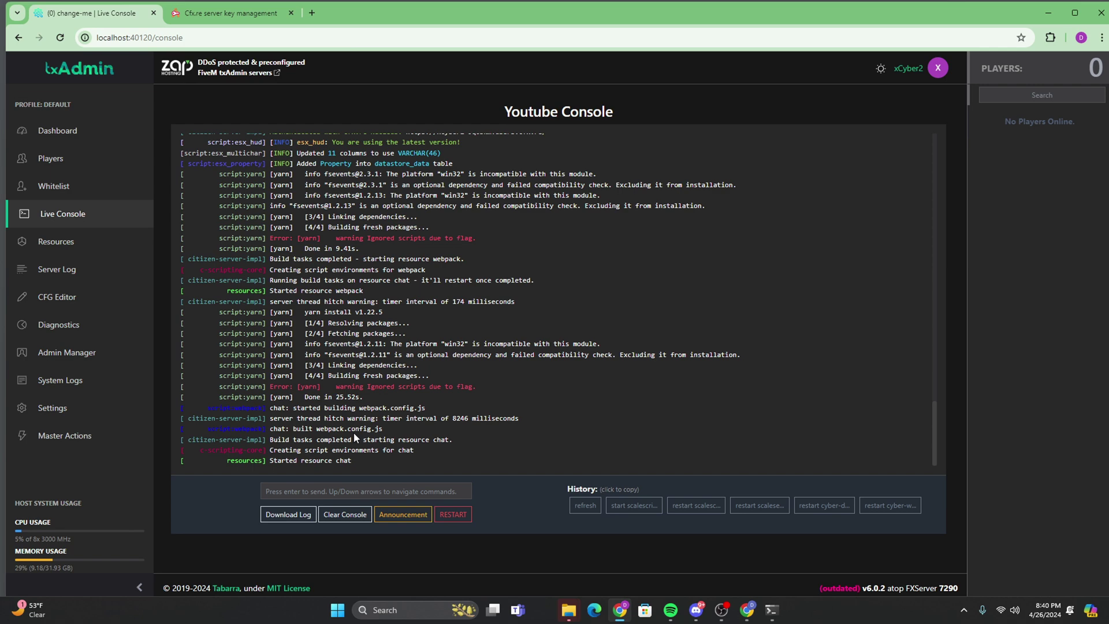
pyautogui.moveTo(376, 458); pyautogui.dragTo(379, 430)
pyautogui.click(379, 430)
pyautogui.scroll(3, 494, 361)
pyautogui.scroll(-3, 494, 361)
# Restart the server from the live console and confirm the restart
pyautogui.click(460, 520)
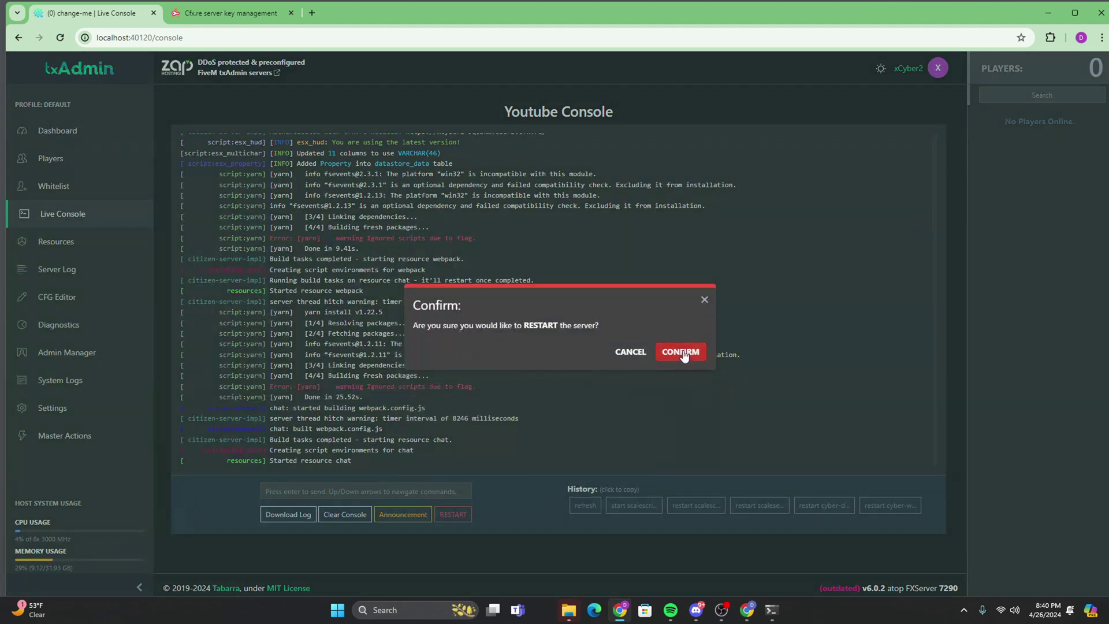
pyautogui.click(676, 358)
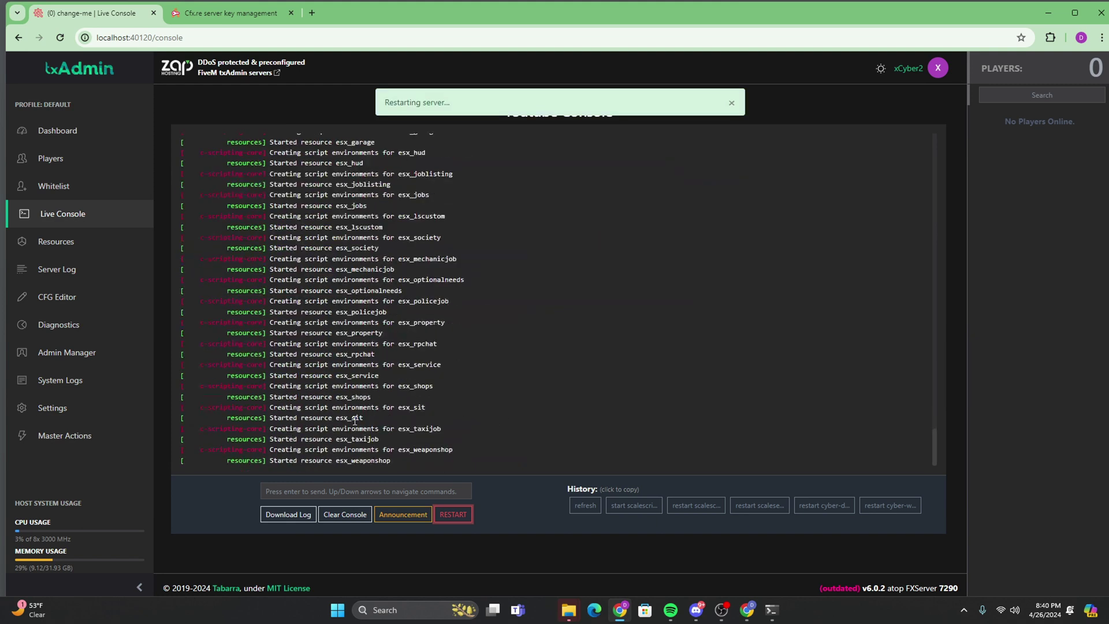
# Check the live console output after the restart and launch the FiveM client
pyautogui.scroll(5, 358, 347)
pyautogui.scroll(-8, 364, 312)
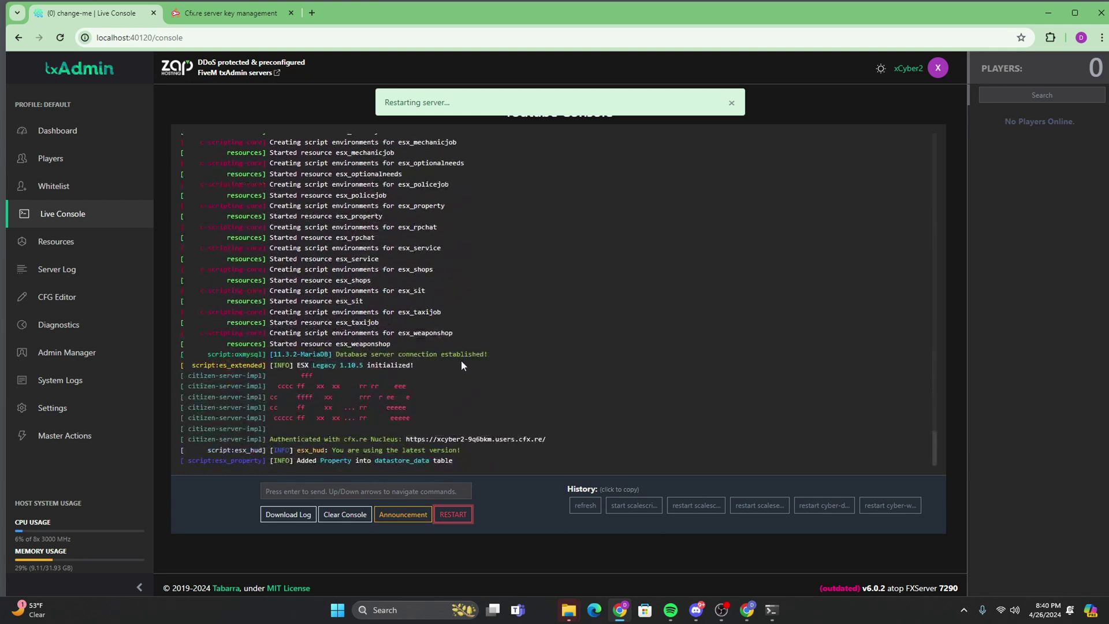
pyautogui.click(406, 610)
pyautogui.write('fiveM')
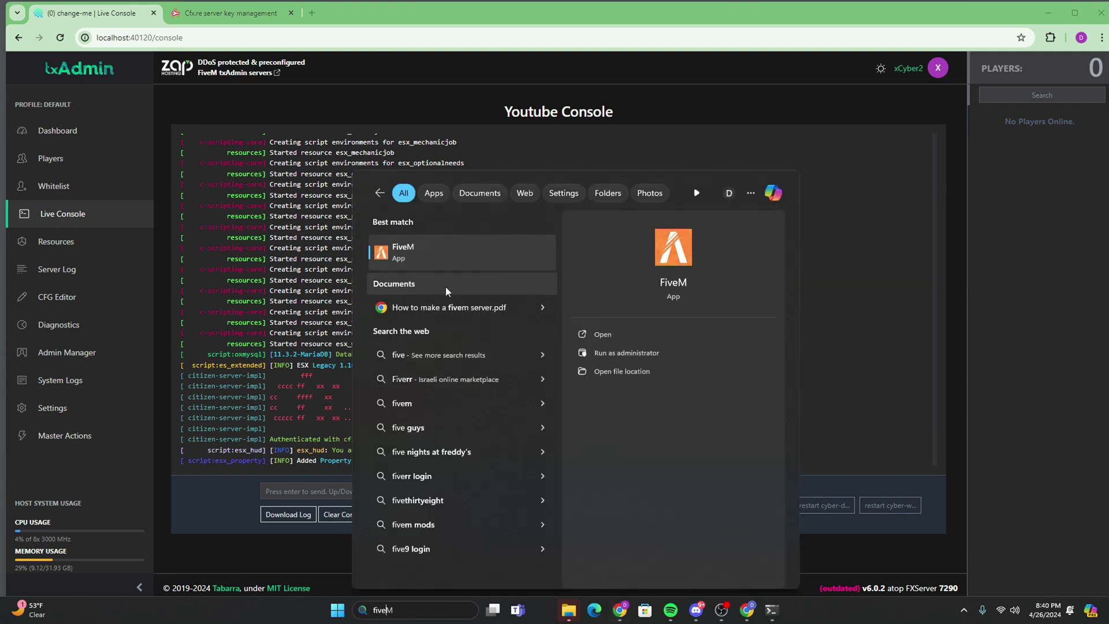
pyautogui.click(443, 252)
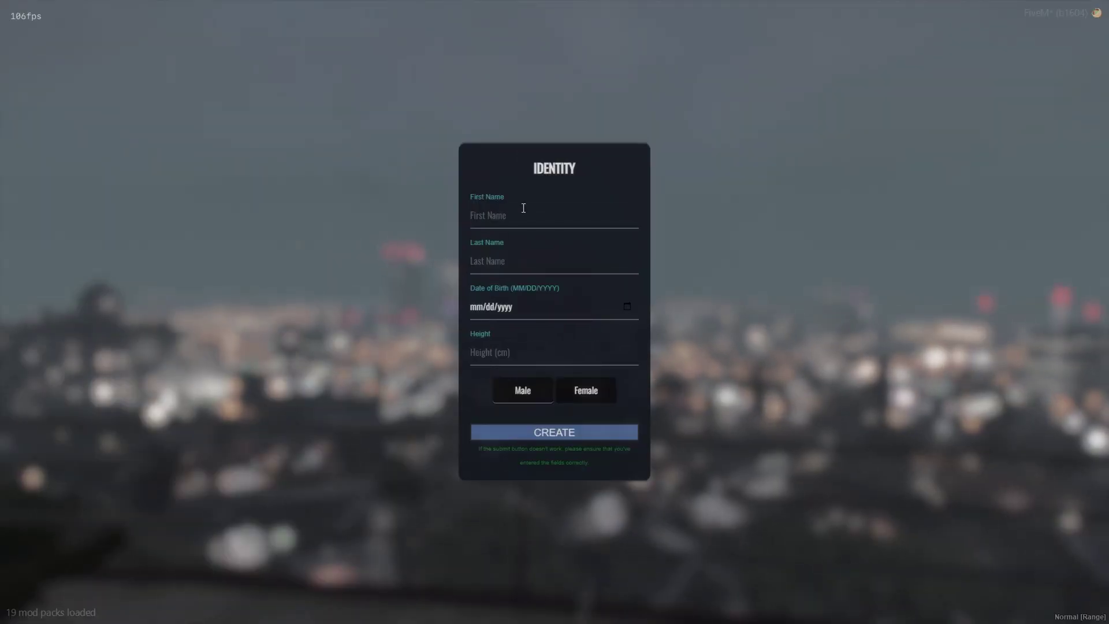
# Fill in the character identity form with first name, last name, date of birth and a height of 200 cm, and create the character
pyautogui.click(513, 221)
pyautogui.write('Dev')
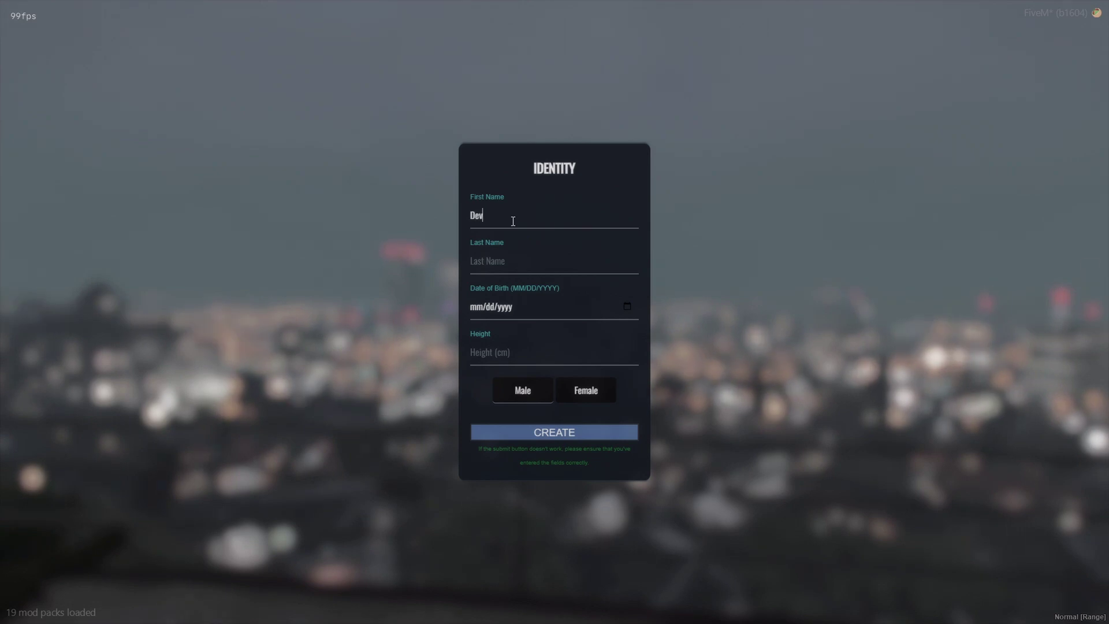
pyautogui.press('Tab')
pyautogui.write('Smith')
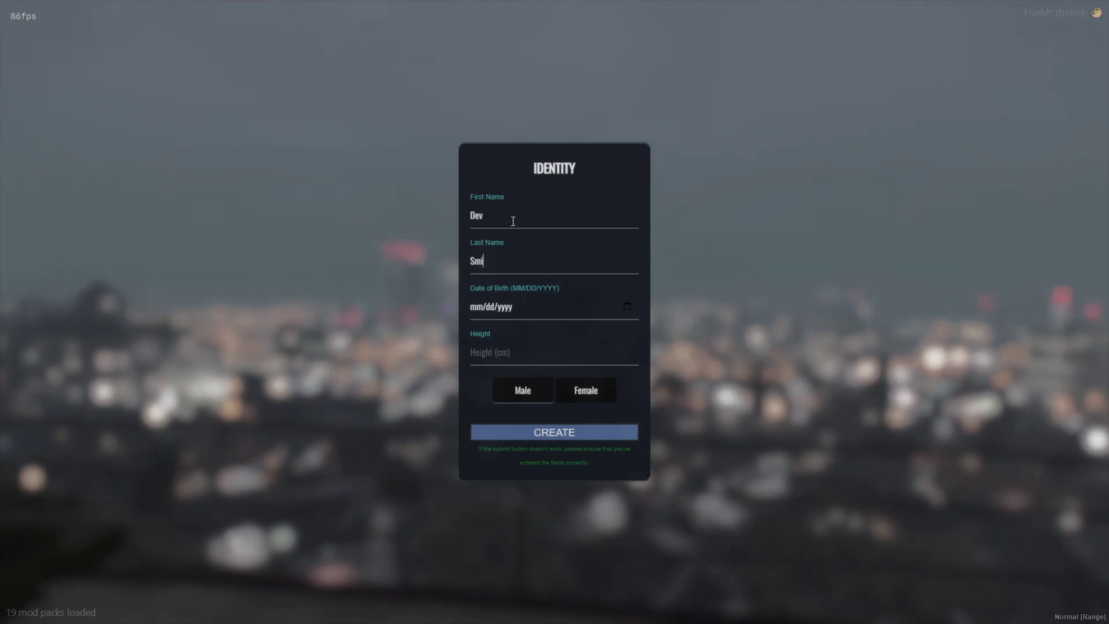
pyautogui.click(483, 312)
pyautogui.write('02/1')
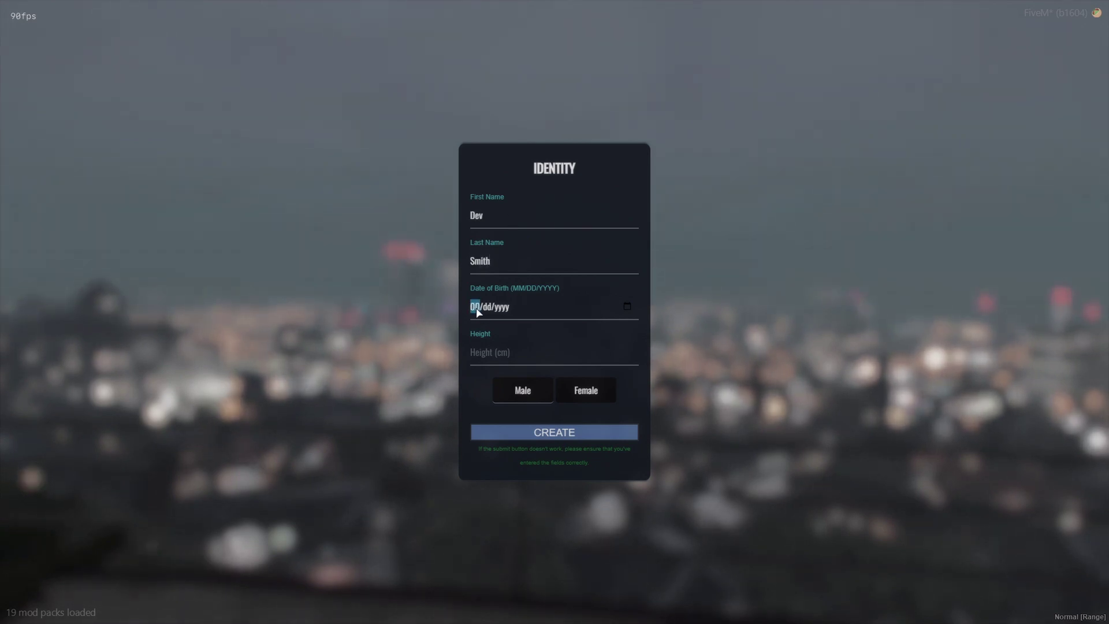
pyautogui.write('4/1999')
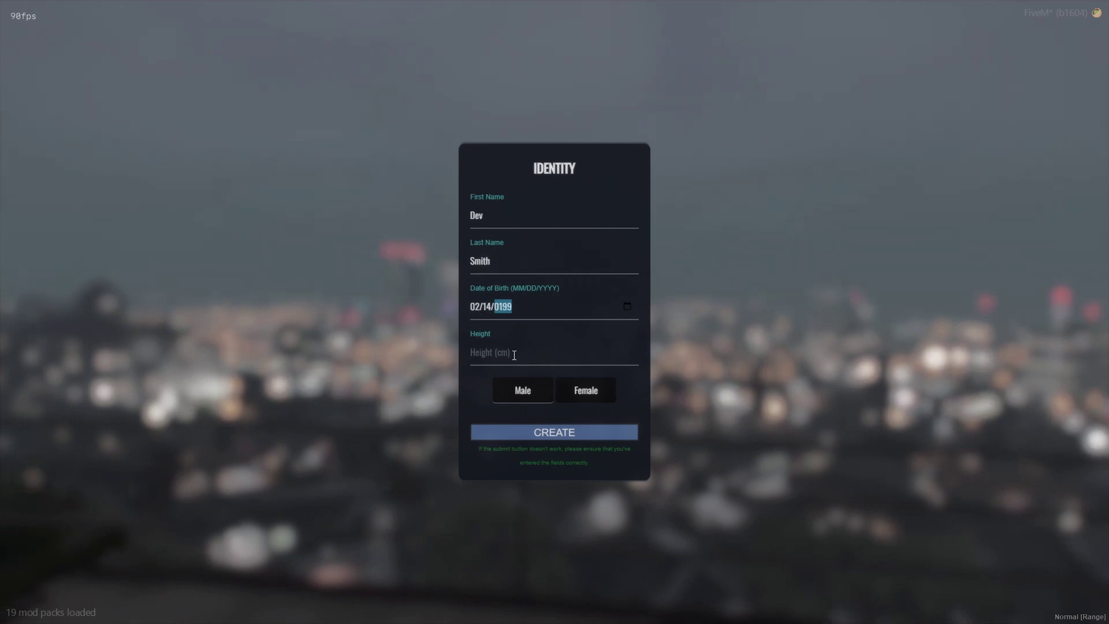
pyautogui.click(516, 359)
pyautogui.write('200')
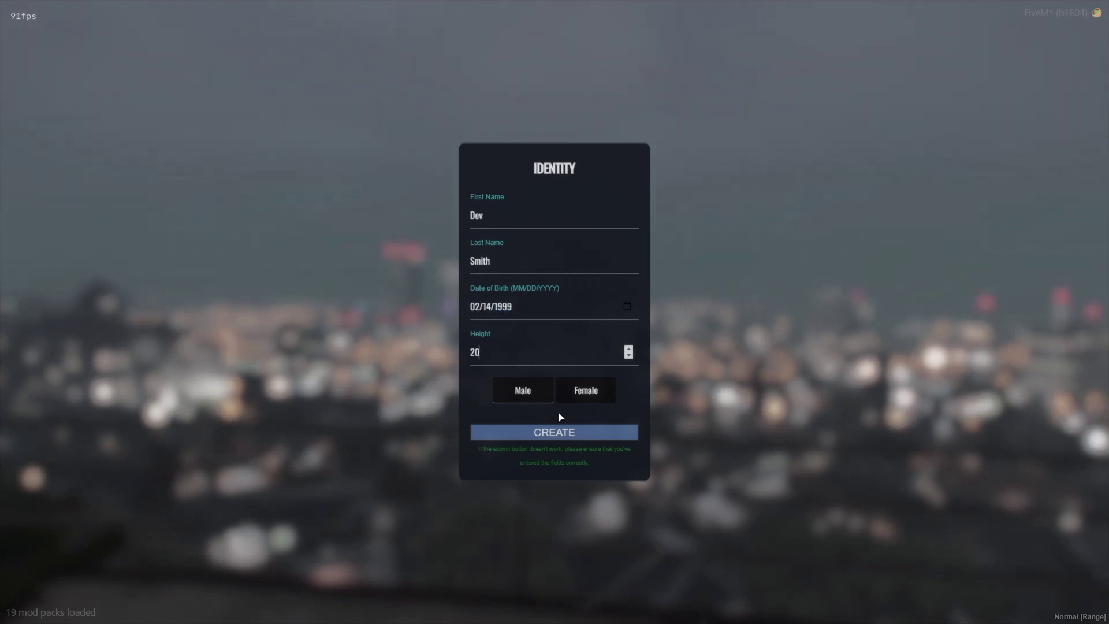
pyautogui.click(556, 435)
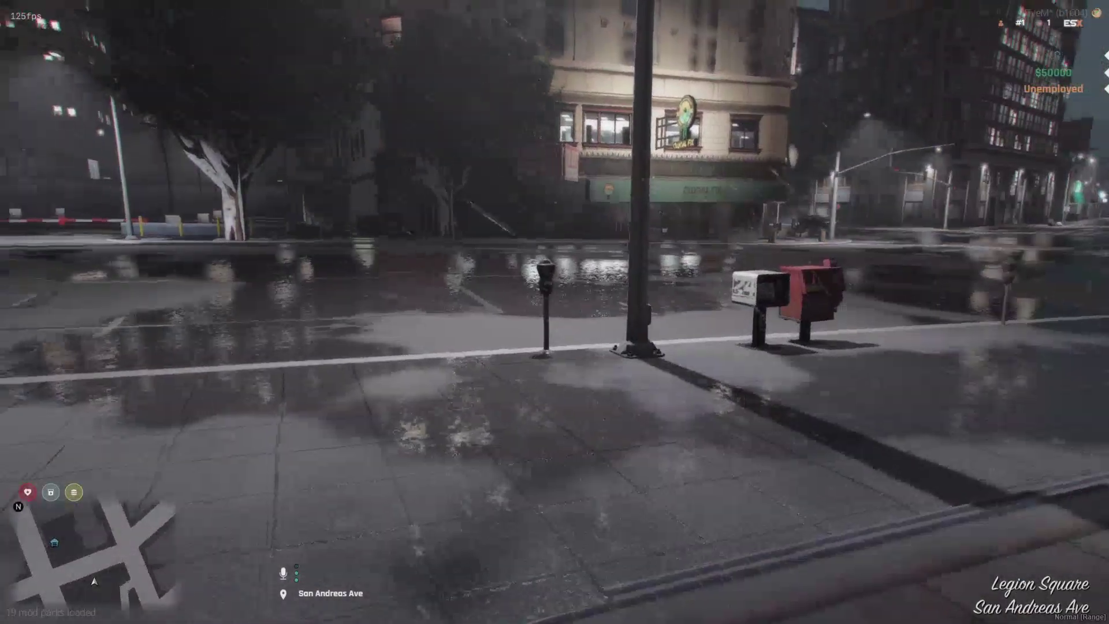
# Examine the location markers on the full game map, including garages, driving school, hospital and shops, and close the map
pyautogui.press('w')
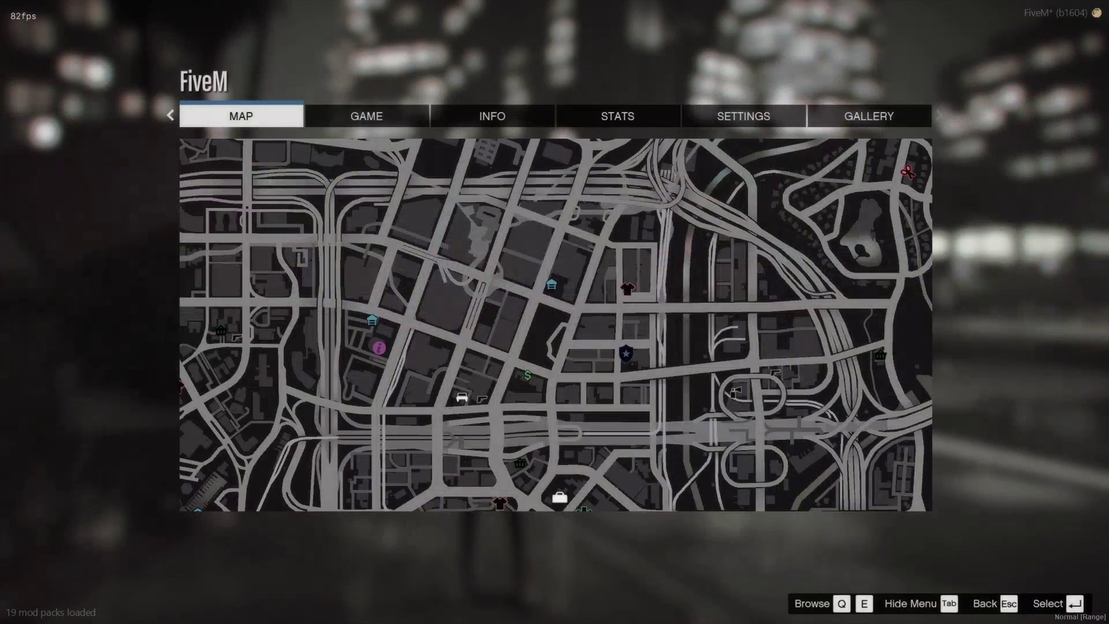
pyautogui.click(373, 442)
pyautogui.scroll(-5, 578, 335)
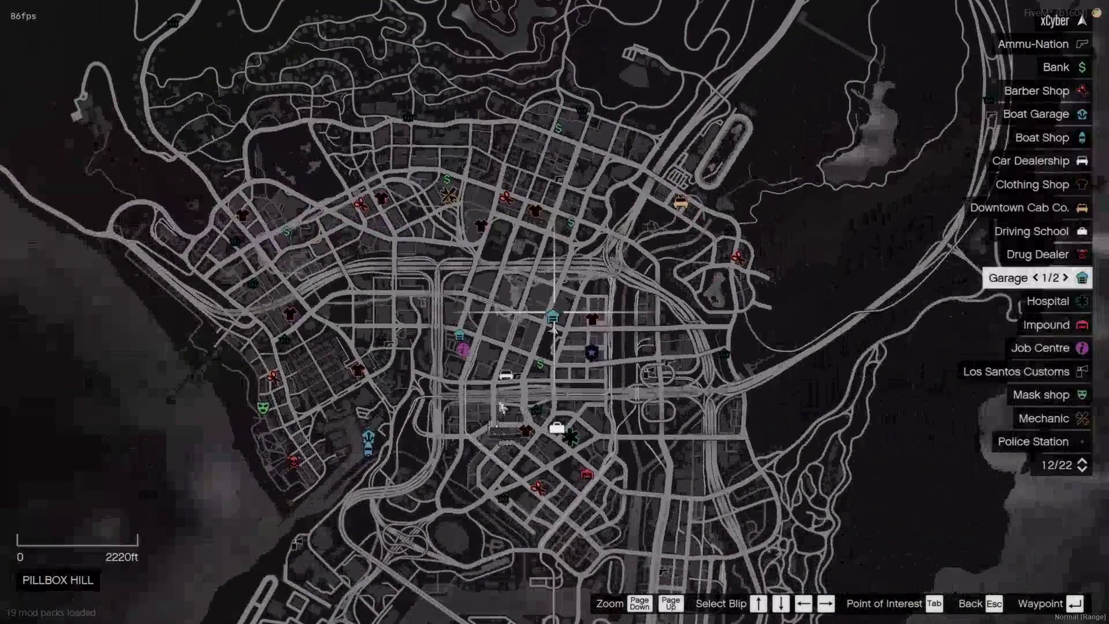
pyautogui.press('Up')
pyautogui.press('Up')
pyautogui.press('Up')
pyautogui.press('Up')
pyautogui.press('Down')
pyautogui.press('Down')
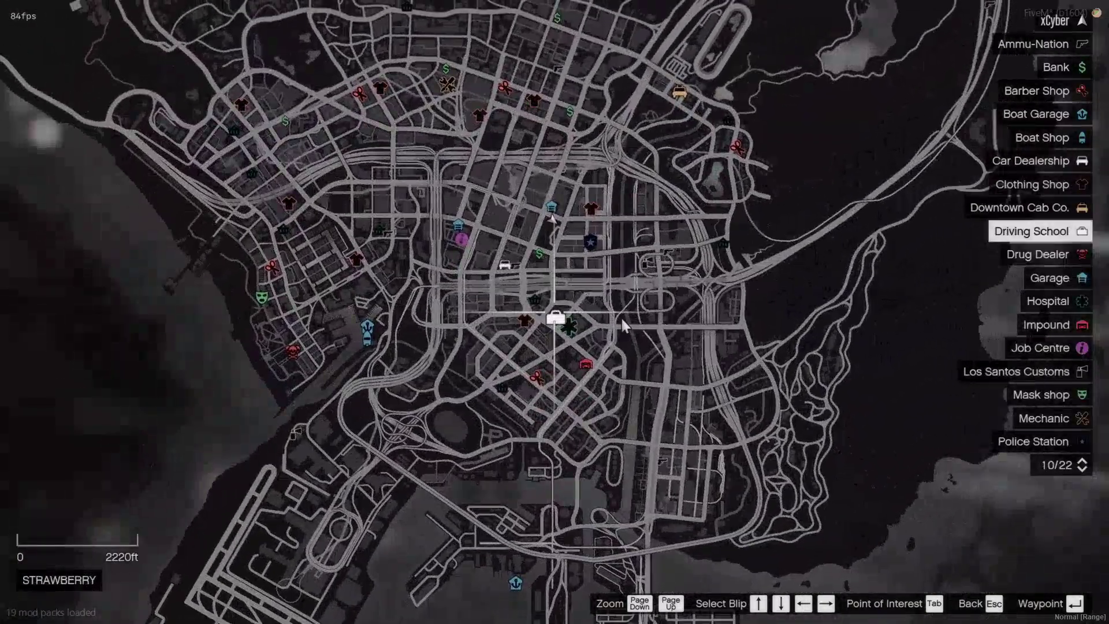
pyautogui.moveTo(623, 321); pyautogui.dragTo(610, 318)
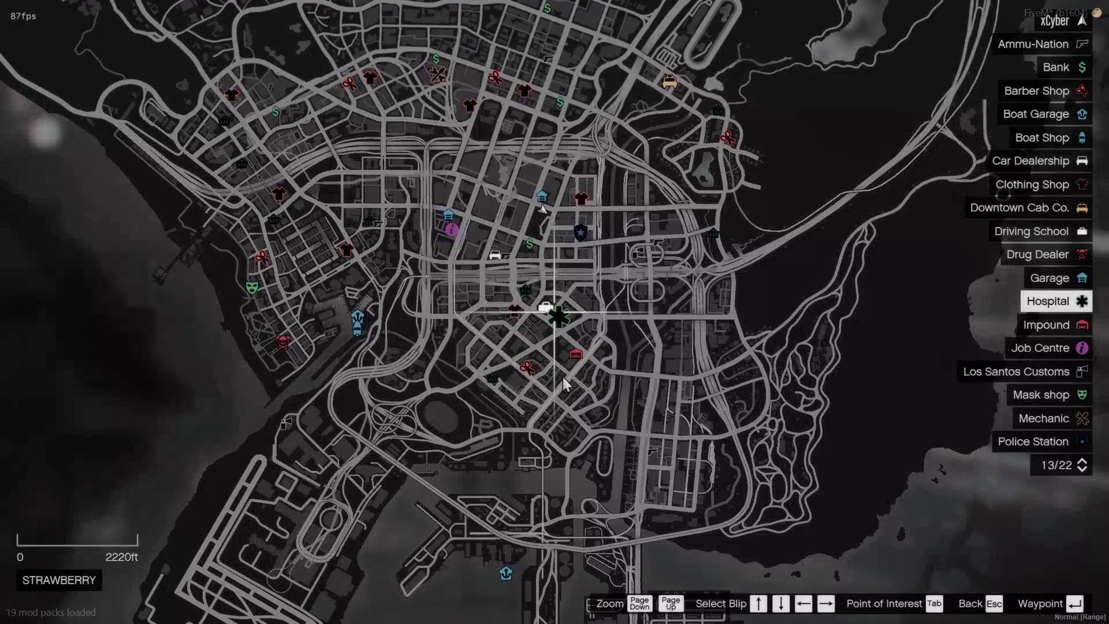
pyautogui.scroll(2, 595, 338)
pyautogui.press('Up')
pyautogui.press('Up')
pyautogui.press('Up')
pyautogui.press('Up')
pyautogui.press('Up')
pyautogui.press('Up')
pyautogui.press('Up')
pyautogui.press('Up')
pyautogui.press('Up')
pyautogui.press('Right')
pyautogui.press('Up')
pyautogui.press('Up')
pyautogui.press('Up')
pyautogui.press('Up')
pyautogui.press('Up')
pyautogui.press('Up')
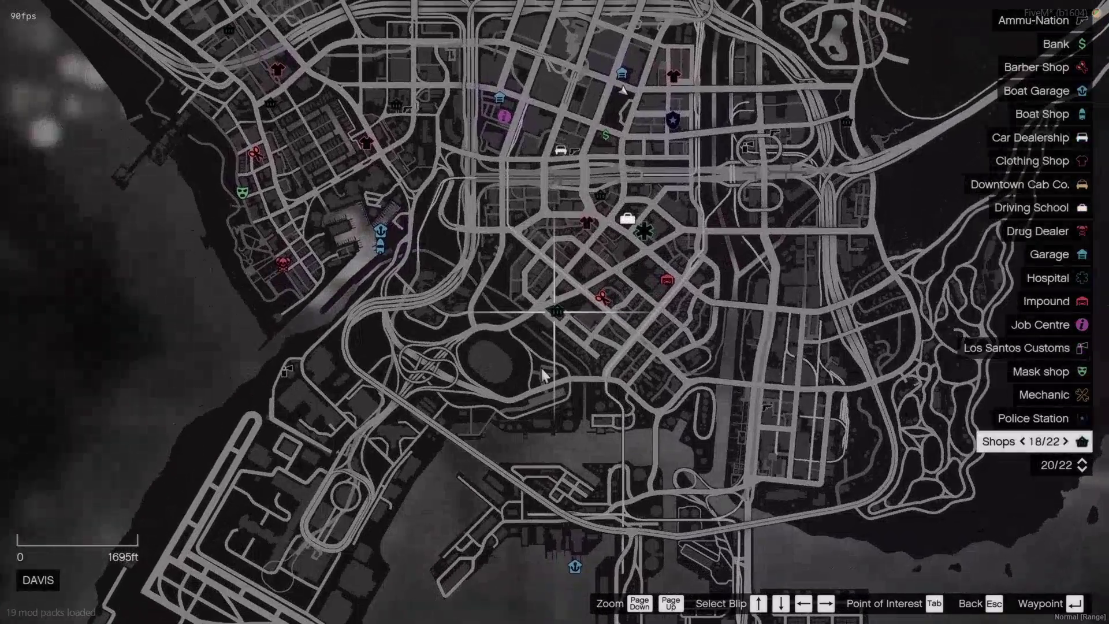
pyautogui.scroll(-2, 539, 335)
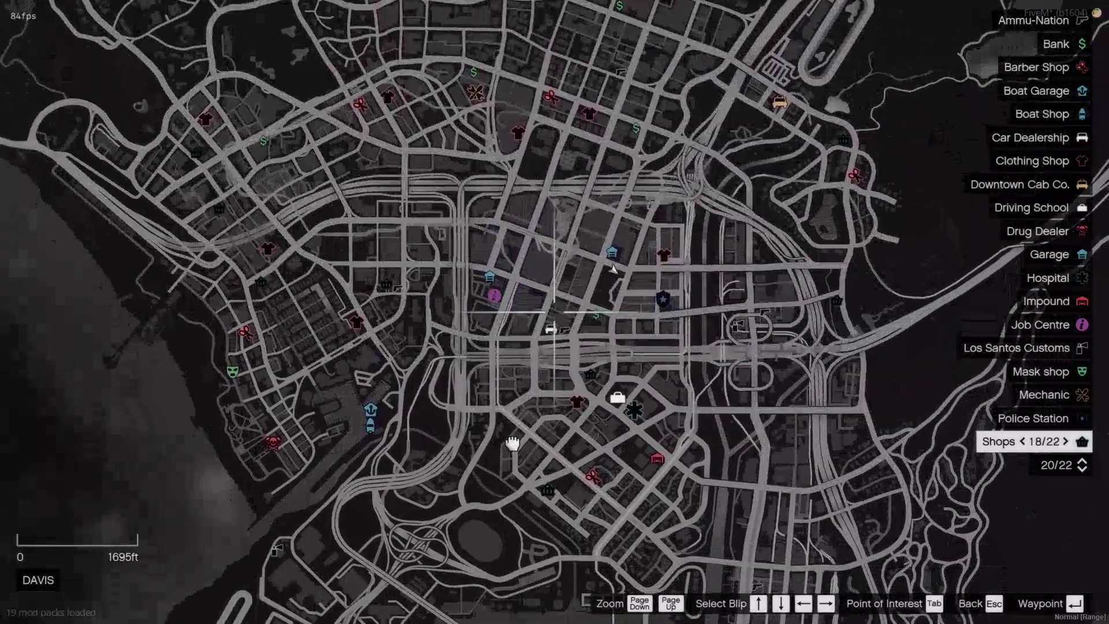
pyautogui.press('Up')
pyautogui.press('Up')
pyautogui.press('Up')
pyautogui.press('Up')
pyautogui.press('Up')
pyautogui.press('Up')
pyautogui.press('Up')
pyautogui.press('Up')
pyautogui.press('Up')
pyautogui.press('Up')
pyautogui.press('Up')
pyautogui.press('Up')
pyautogui.press('Up')
pyautogui.press('Escape')
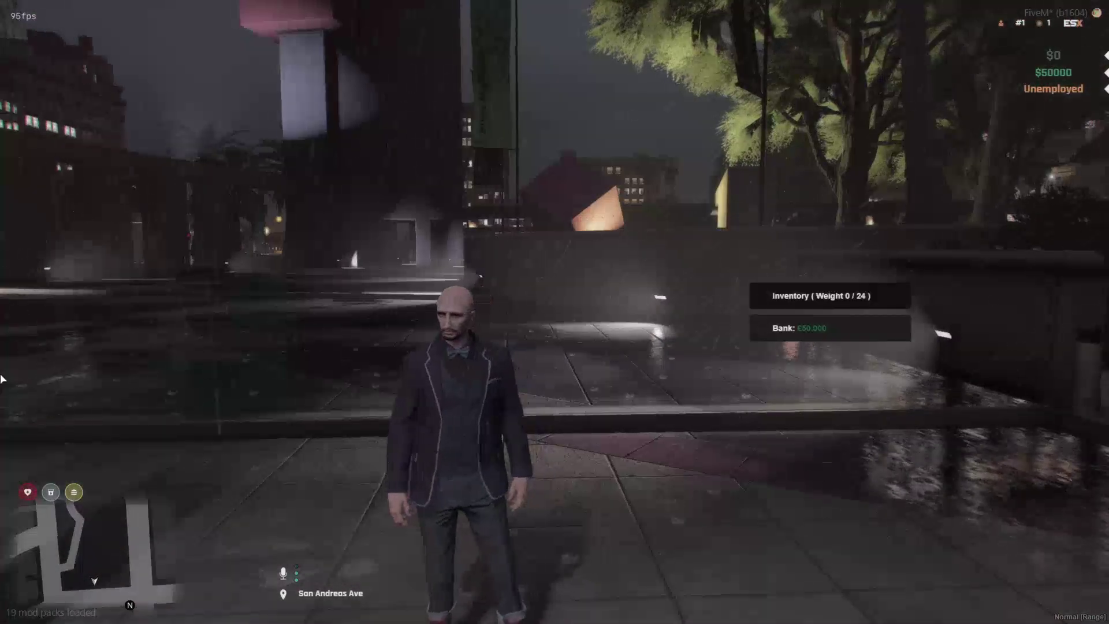
# Close the character's inventory menu, view the setup guide's txAdmin template page and return to the FiveM game
pyautogui.press('Escape')
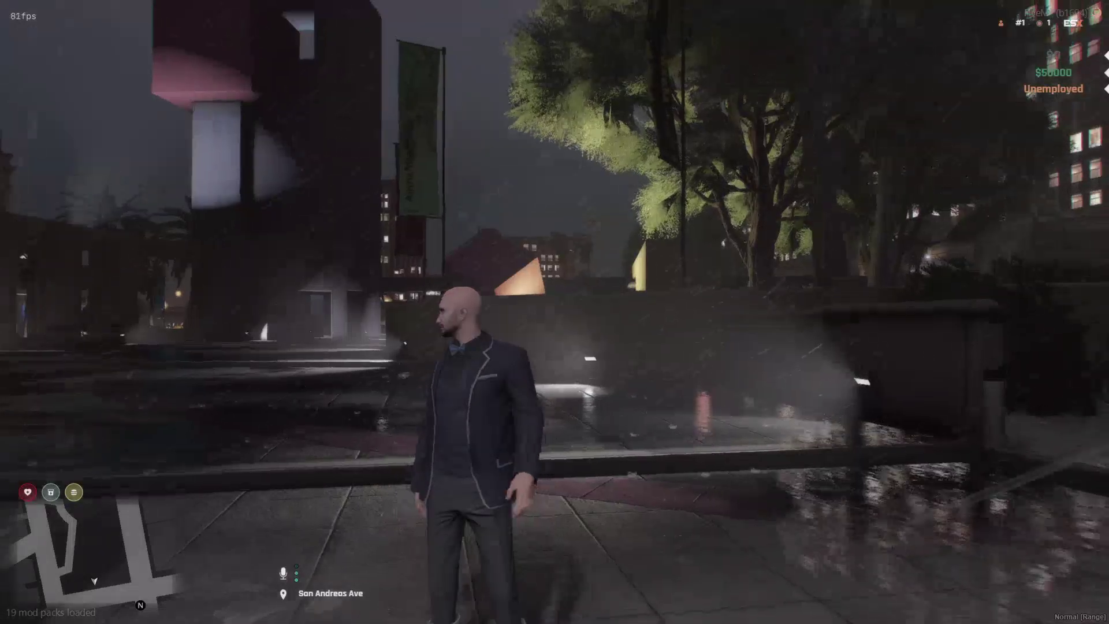
pyautogui.hotkey('alt', 'Tab')
pyautogui.hotkey('alt', 'Tab')
pyautogui.hotkey('alt', 'Tab')
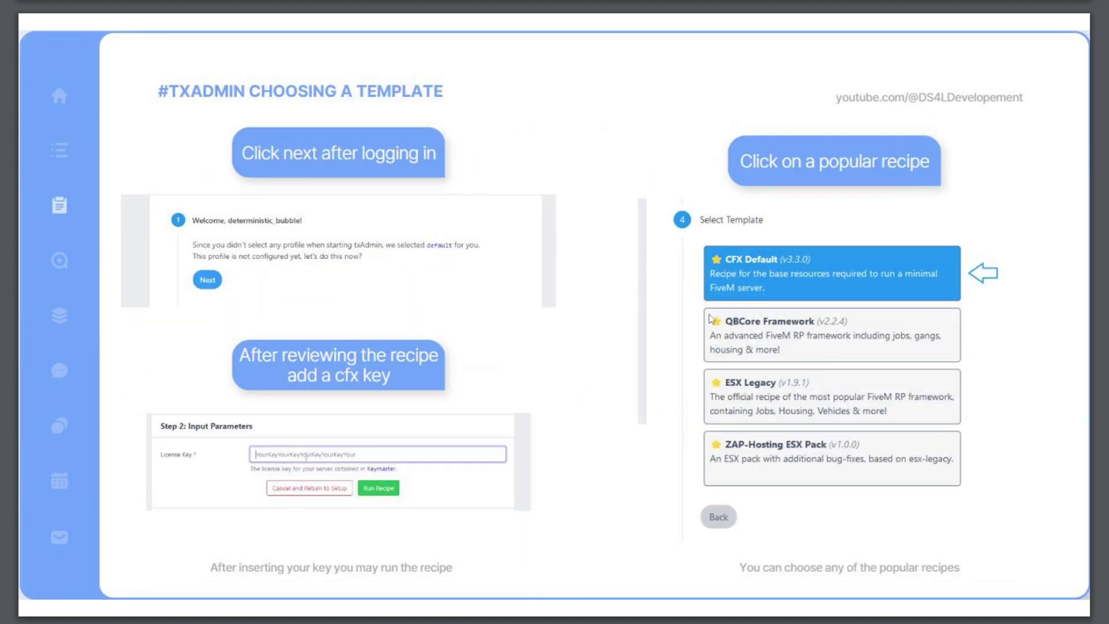
pyautogui.hotkey('alt', 'Tab')
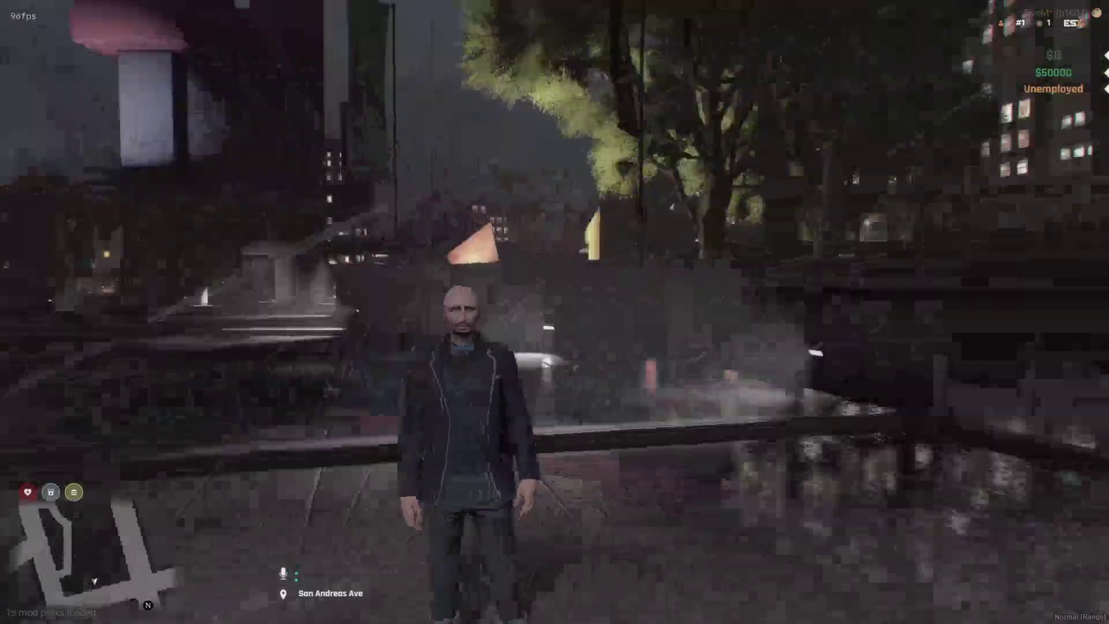